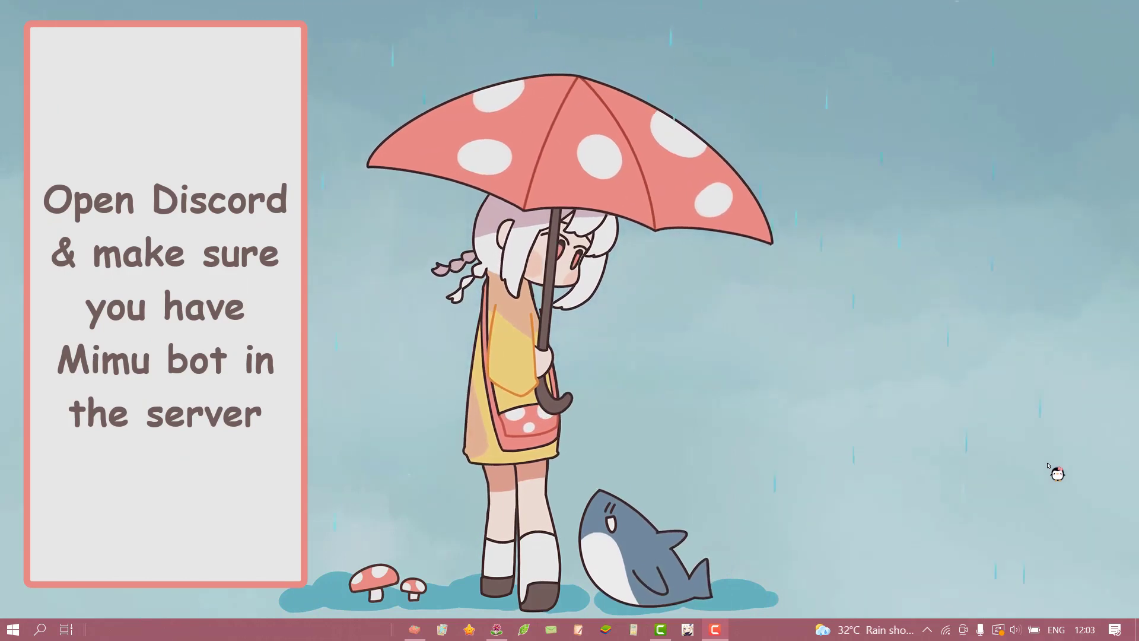
# Step: Switch to Discord and create a Mimu embed with the command ".embed create membercount"
pyautogui.click(496, 629)
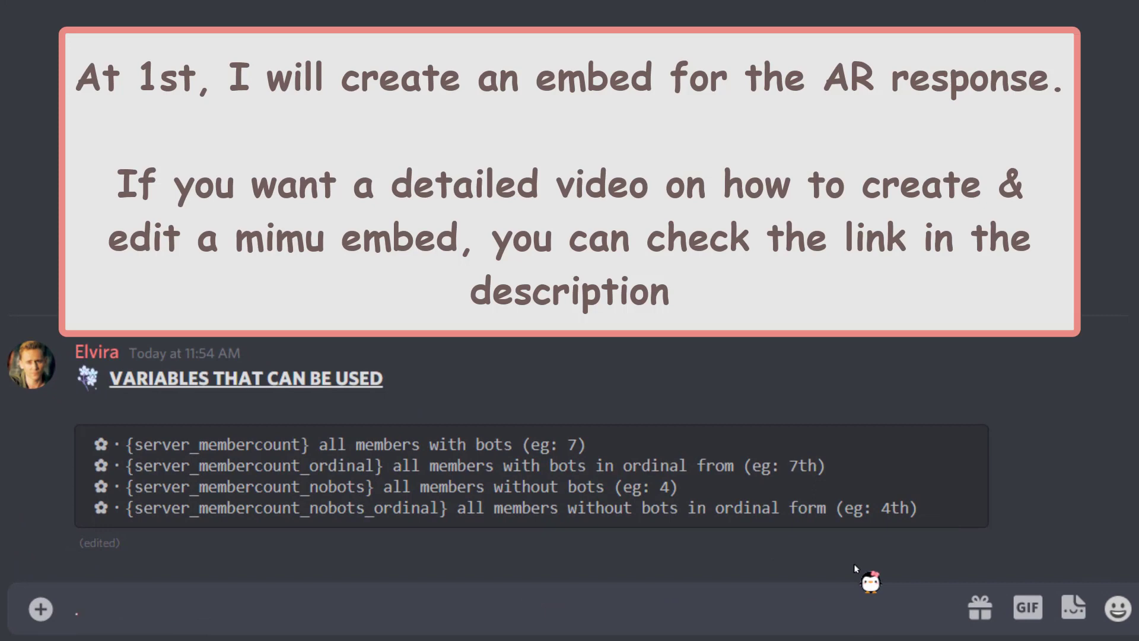
pyautogui.write('embed create')
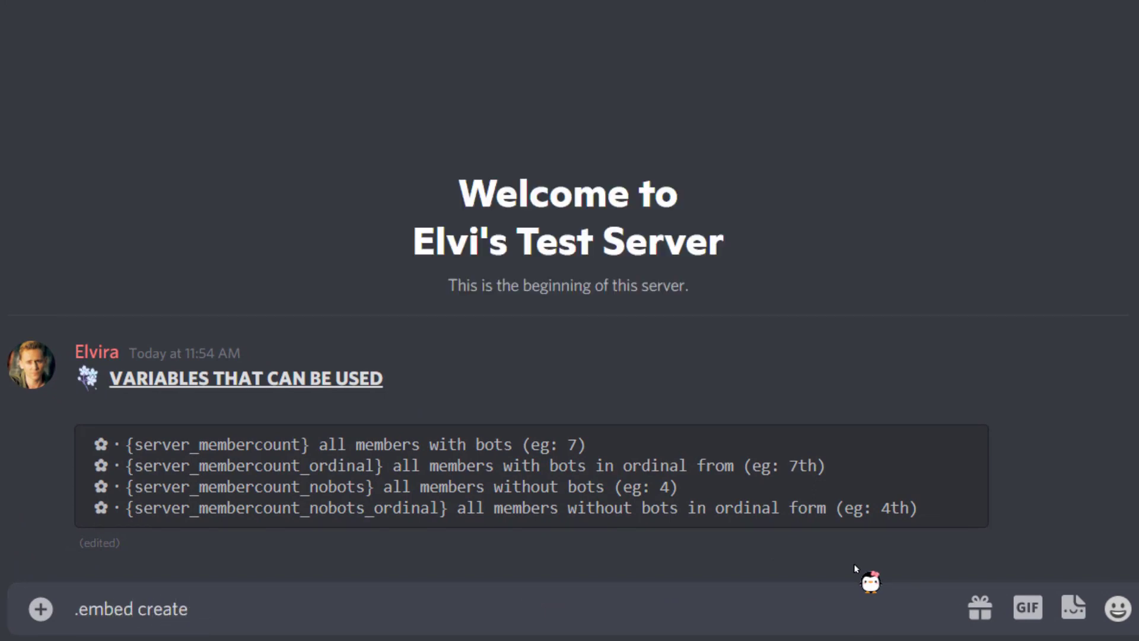
pyautogui.write(' membercount')
pyautogui.press('Return')
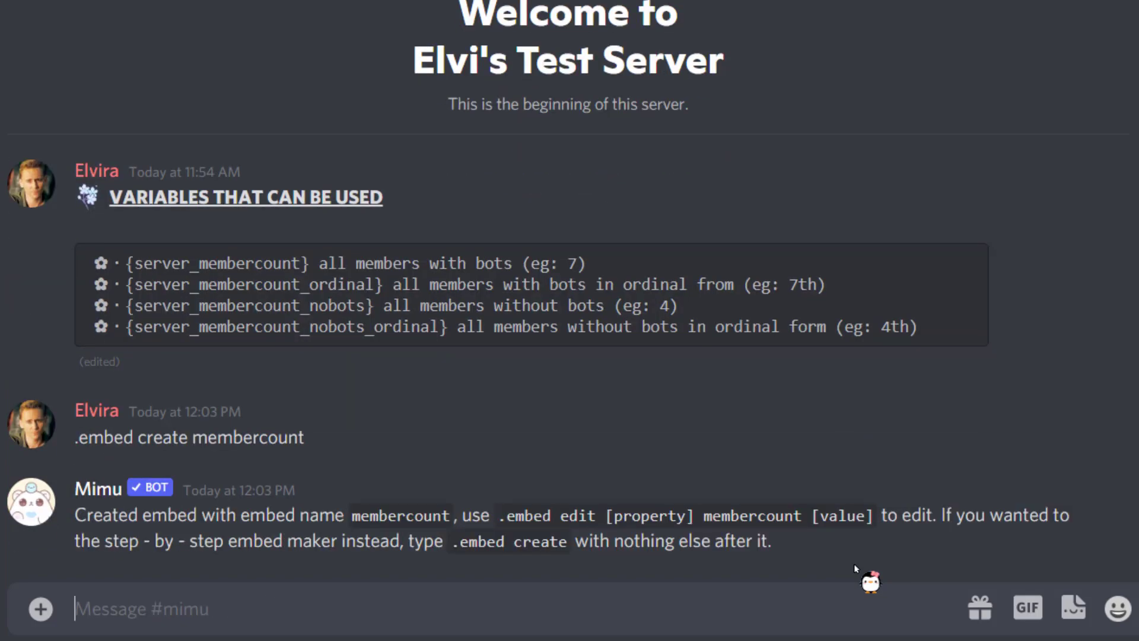
# Step: Set the title of the membercount embed to the green herb emoji and "....Present Population:" using the ".embed edit title" command
pyautogui.write('.embed ed')
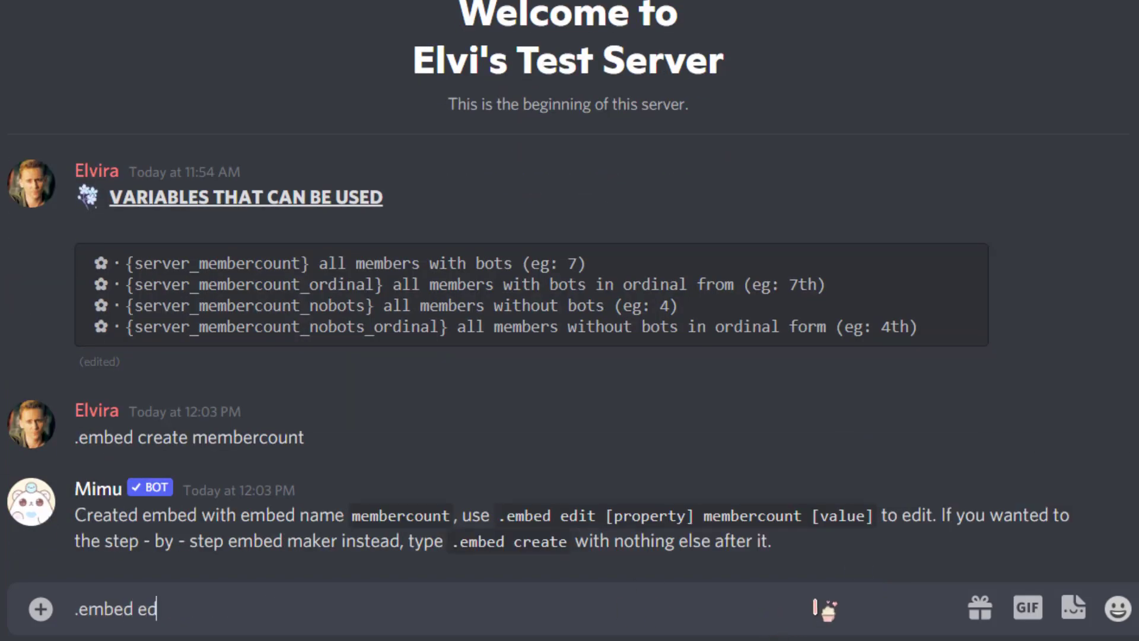
pyautogui.write('it title membercount')
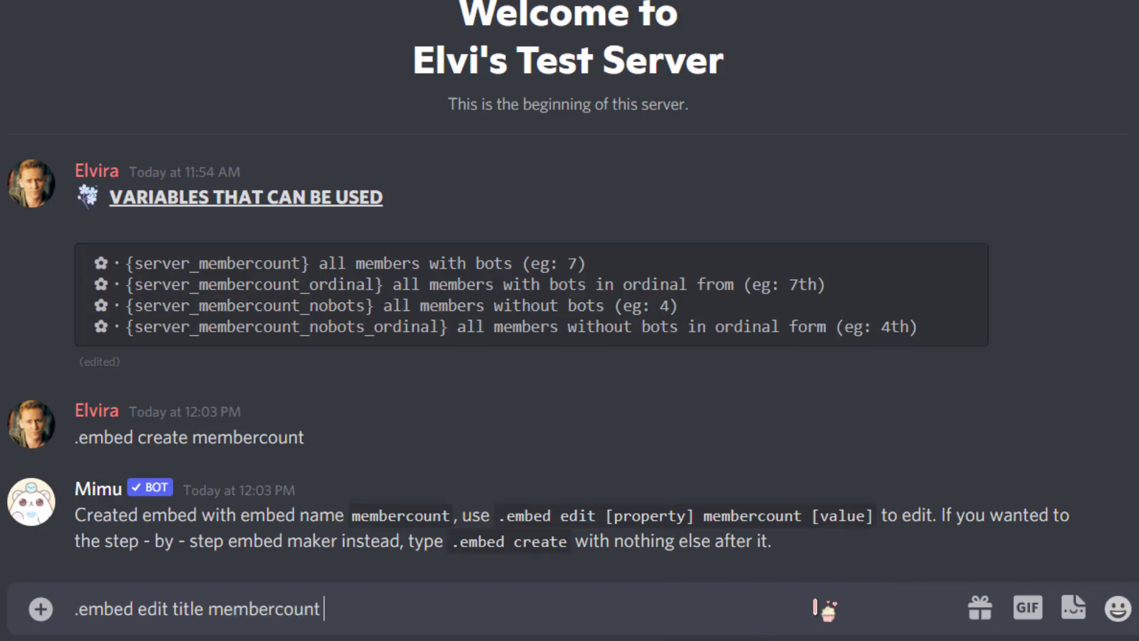
pyautogui.click(1118, 608)
pyautogui.scroll(-10, 878, 427)
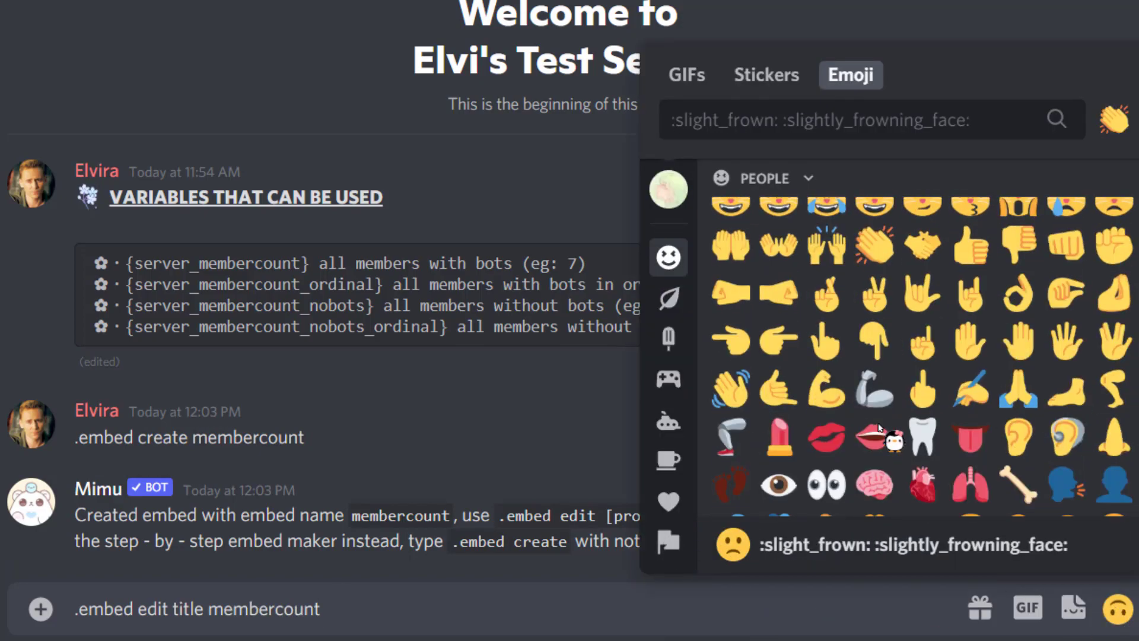
pyautogui.scroll(-15, 879, 426)
pyautogui.click(784, 442)
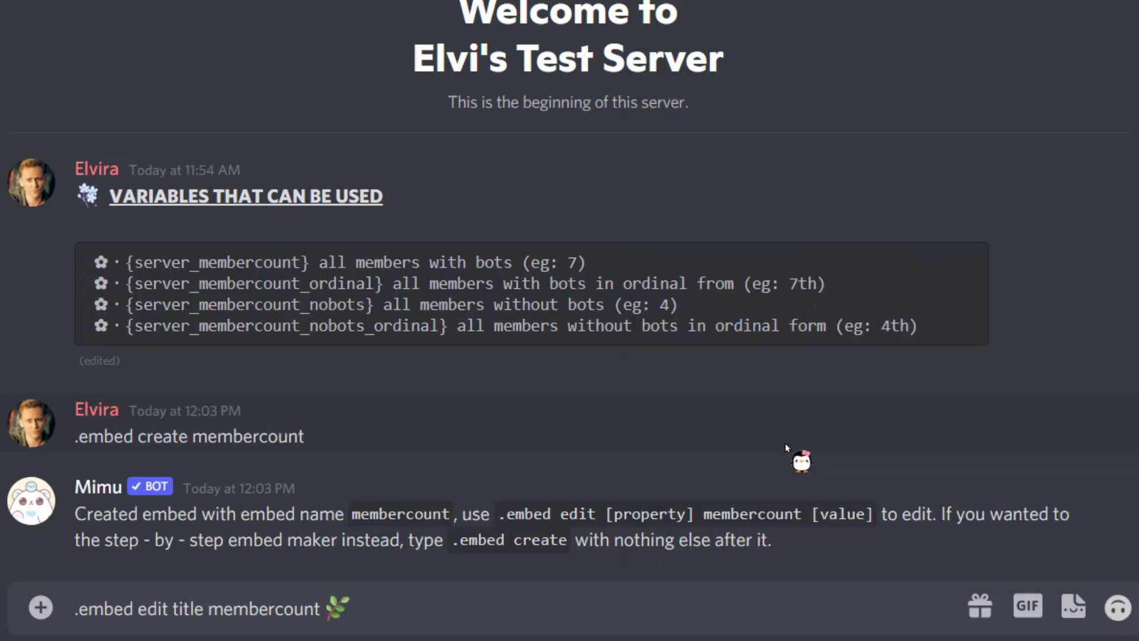
pyautogui.write('....Present Population:')
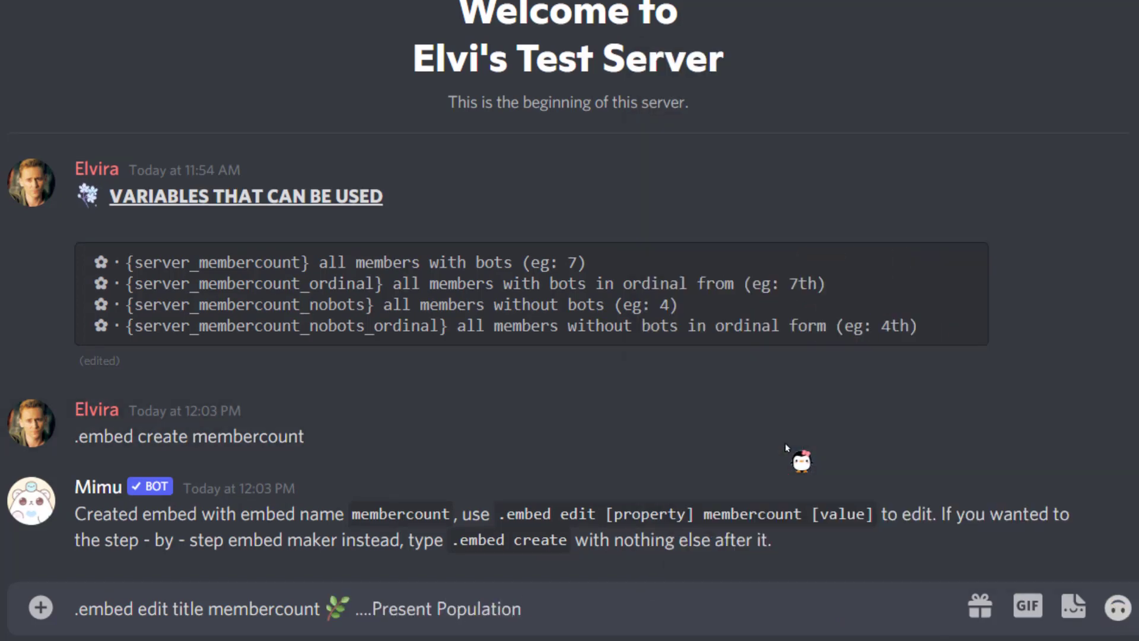
pyautogui.press('Return')
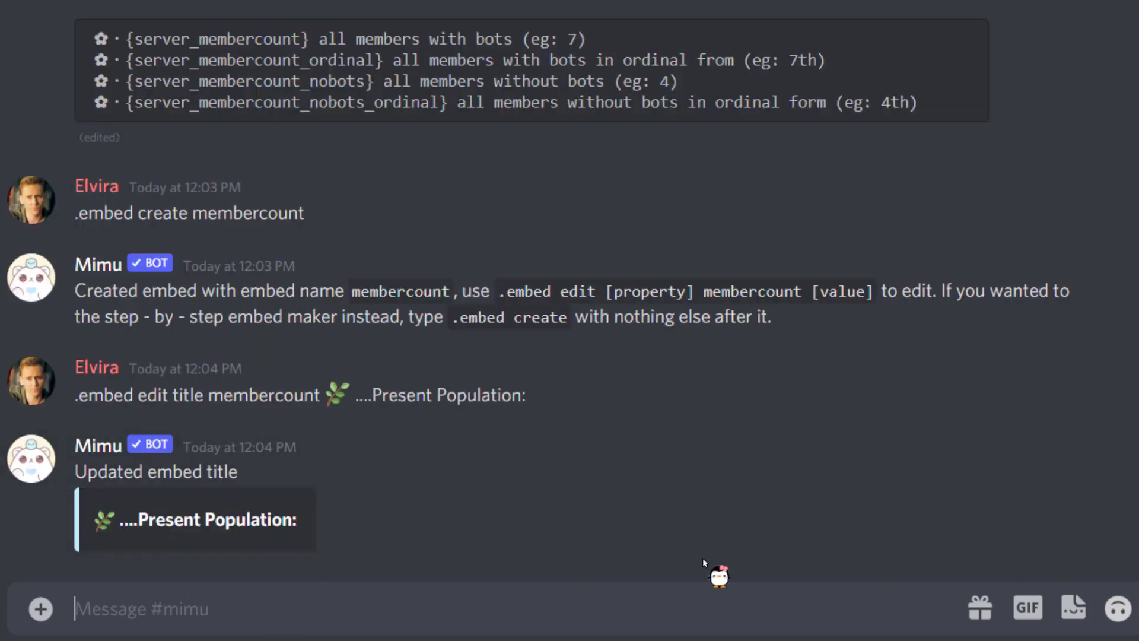
# Step: Compose the message ".embed edit description membercount" and add the potted plant emoji after it
pyautogui.write('.embed edit descript')
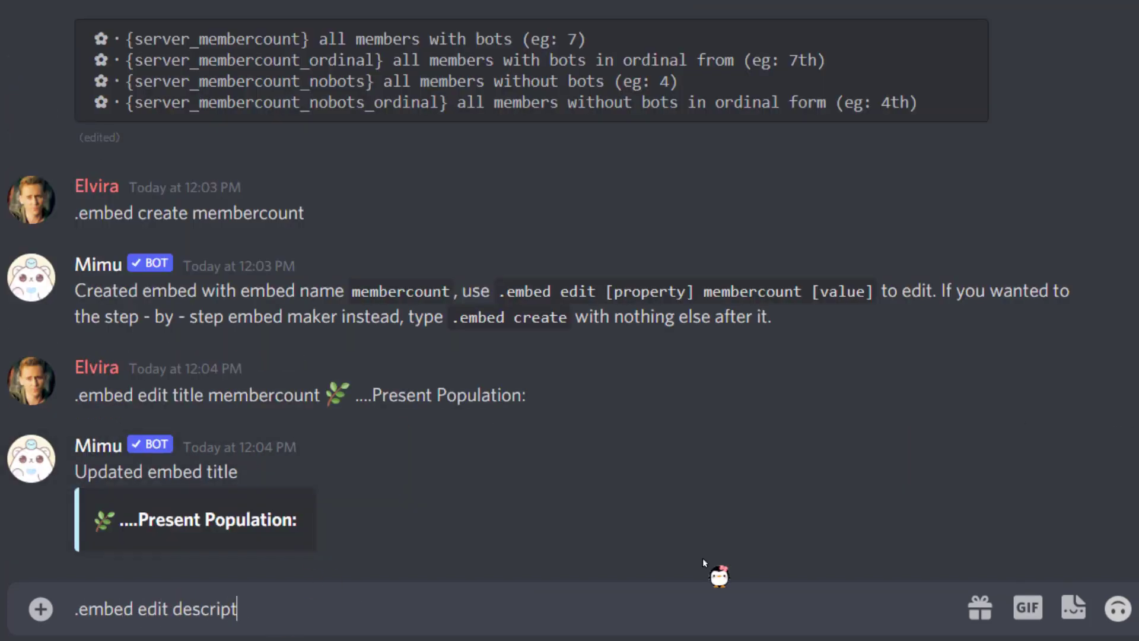
pyautogui.write('ion memberco')
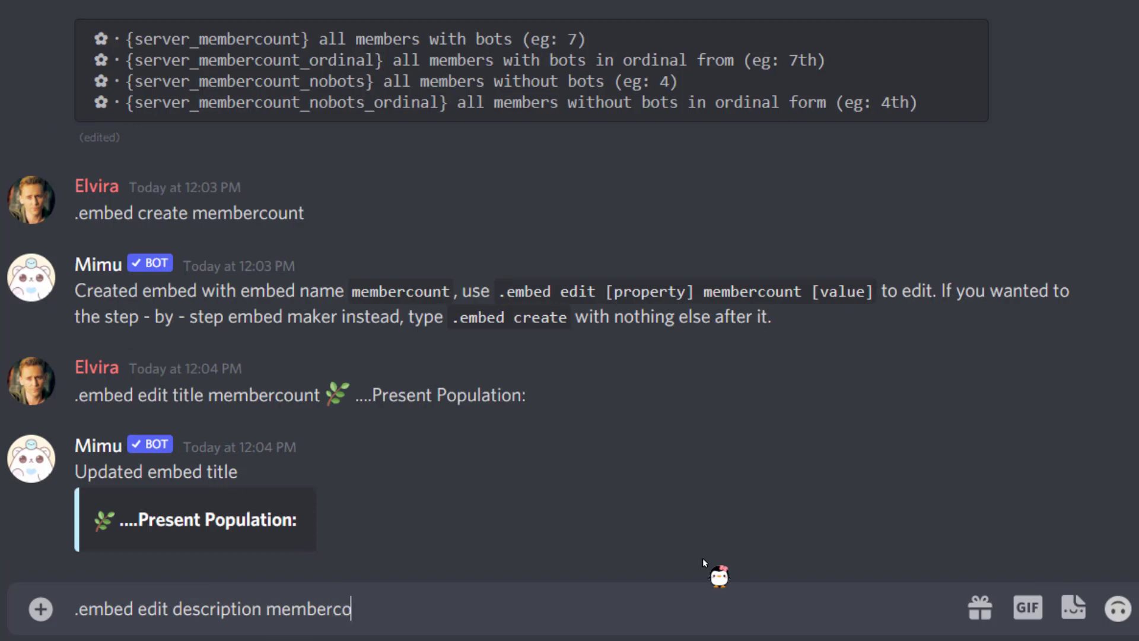
pyautogui.write('unt')
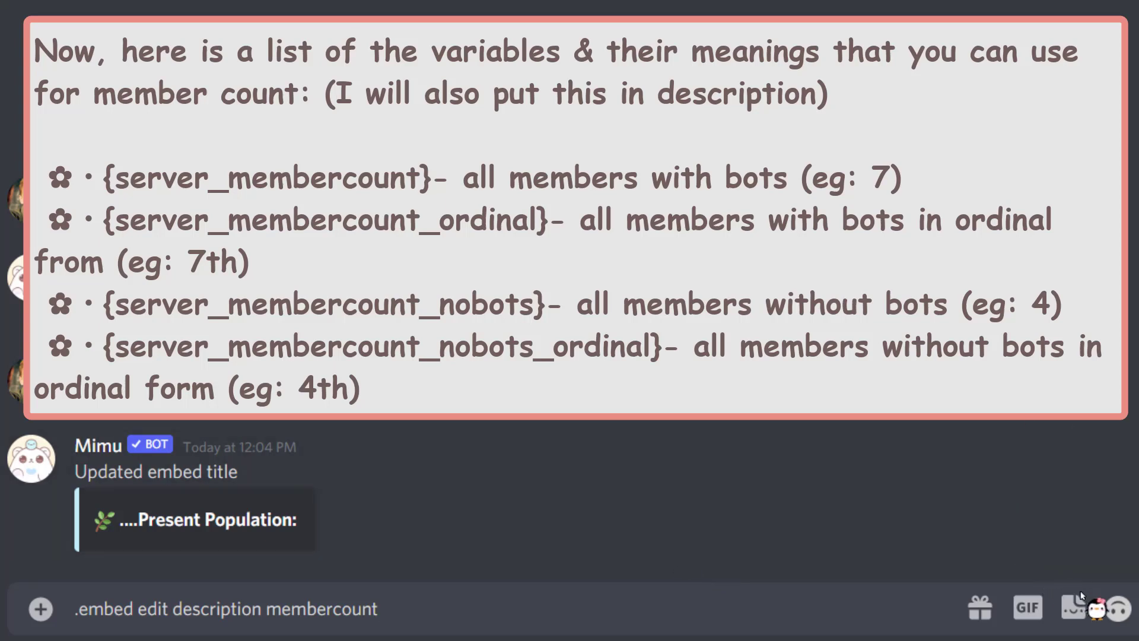
pyautogui.click(1115, 620)
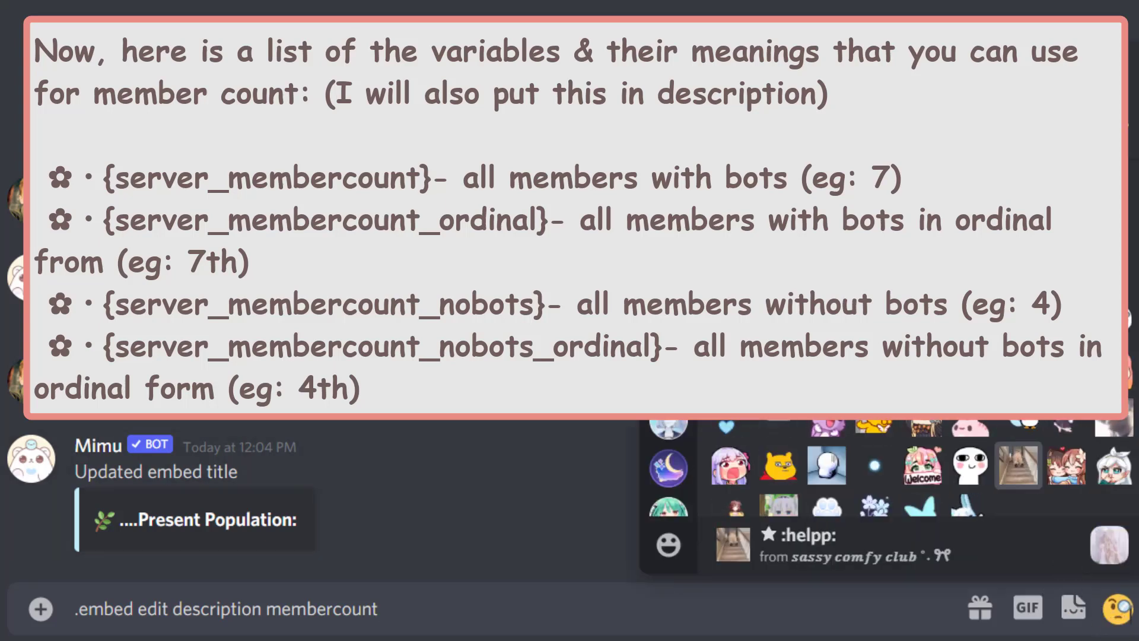
pyautogui.click(673, 536)
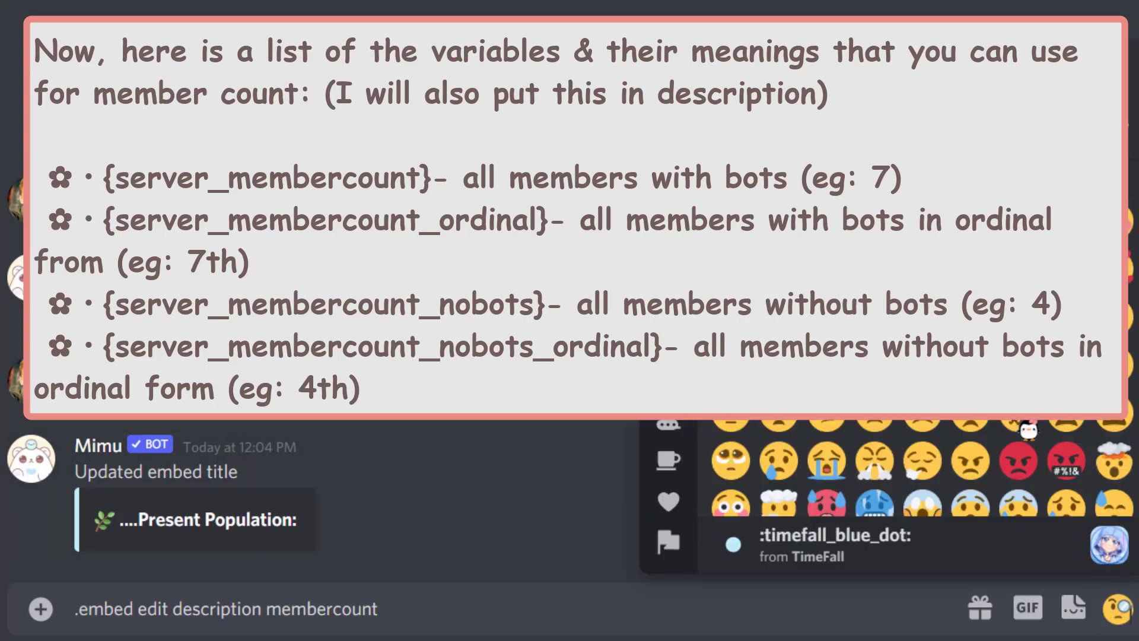
pyautogui.scroll(-12, 1013, 415)
pyautogui.scroll(-15, 1029, 430)
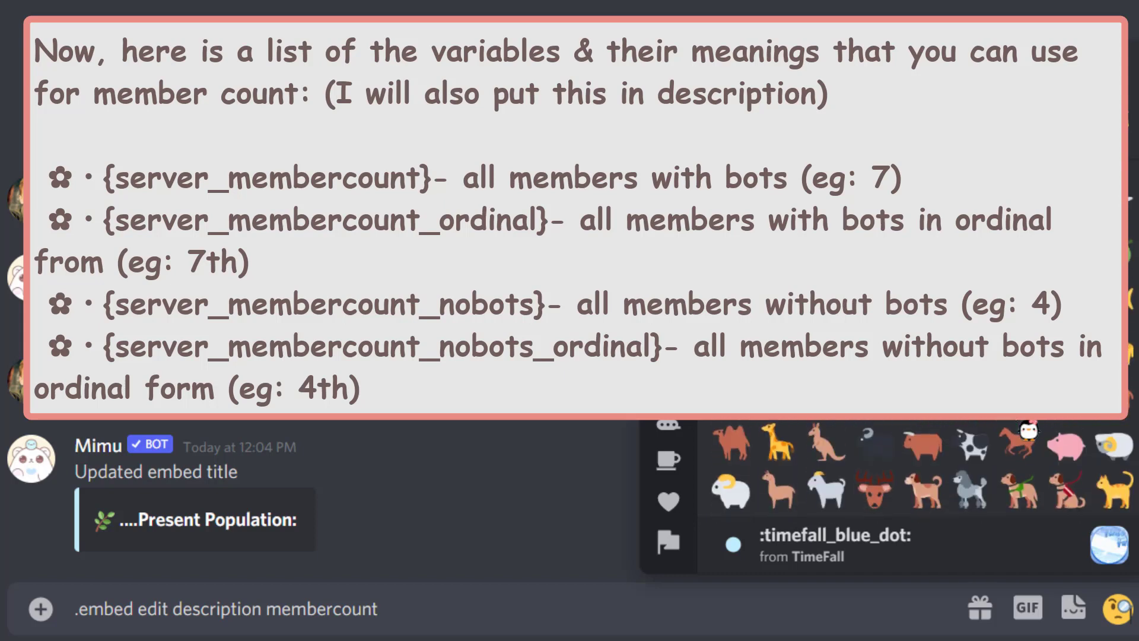
pyautogui.scroll(-3, 1029, 430)
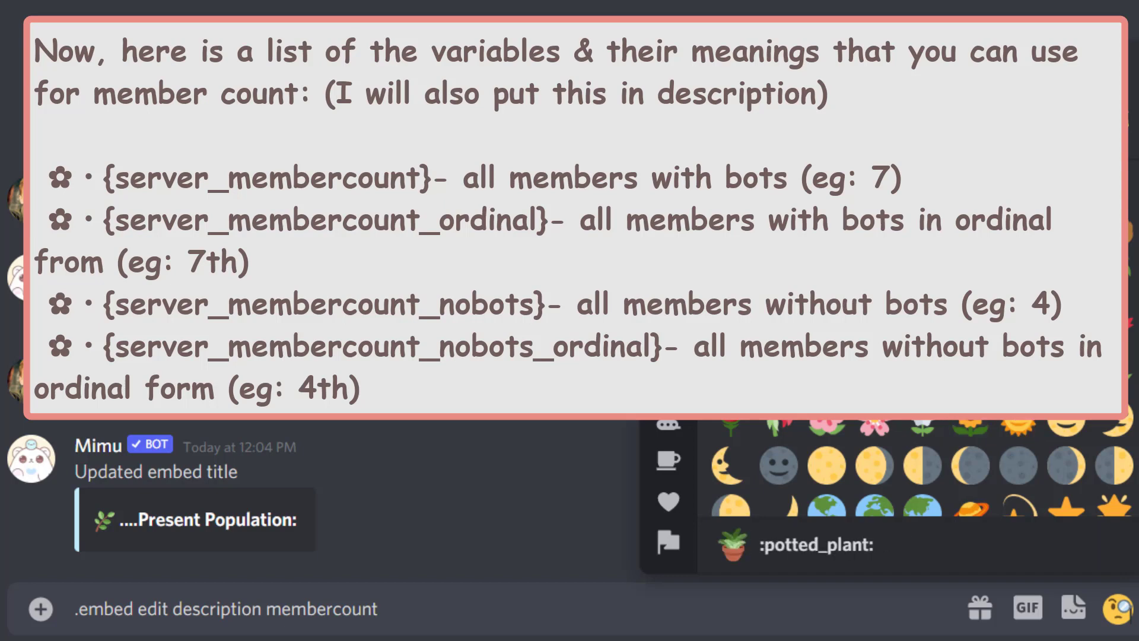
pyautogui.click(1065, 321)
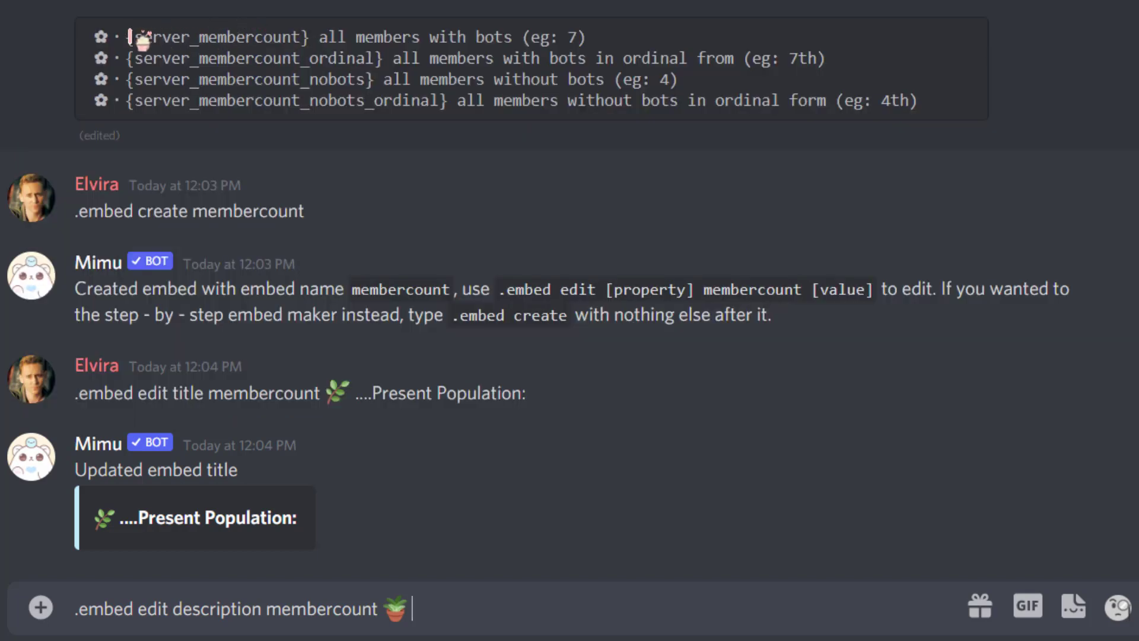
# Step: Complete the description with the copied {server_membercount} variable, "members <3" and a second line ".....TYSM for being a part of our family !!", and send it
pyautogui.moveTo(126, 38); pyautogui.dragTo(310, 41)
pyautogui.hotkey('ctrl', 'c')
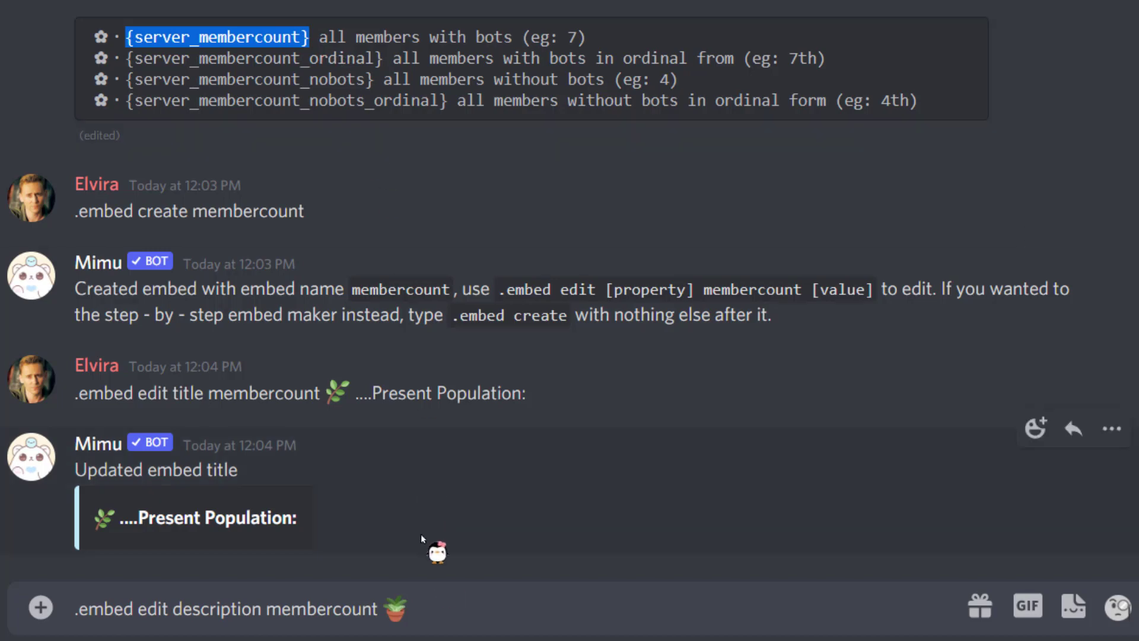
pyautogui.click(423, 596)
pyautogui.hotkey('ctrl', 'v')
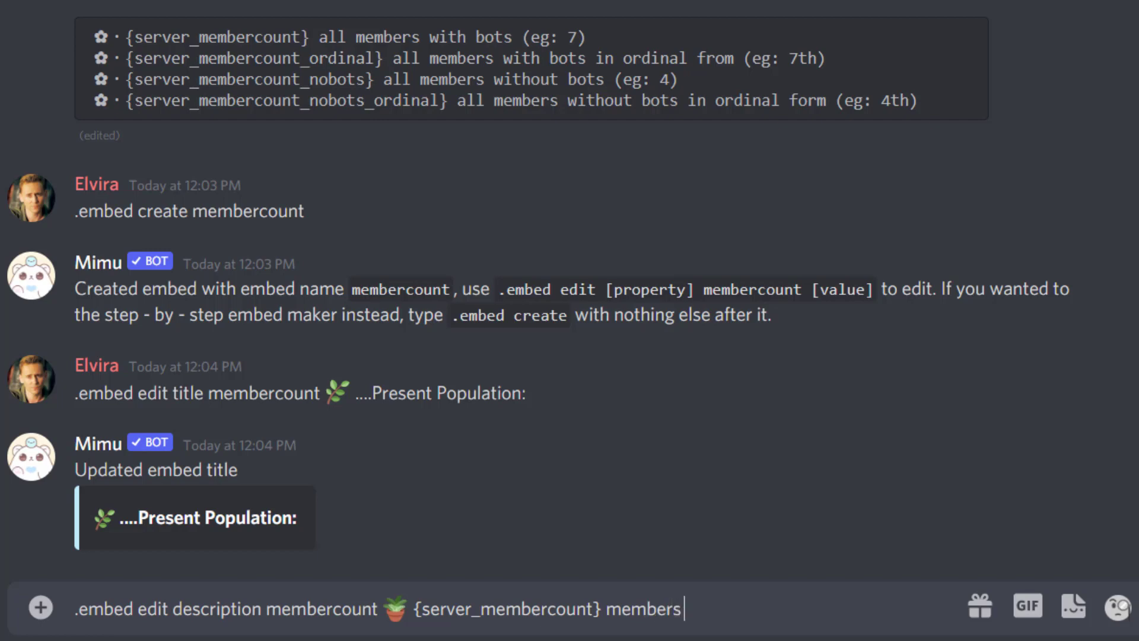
pyautogui.hotkey('shift', 'Return')
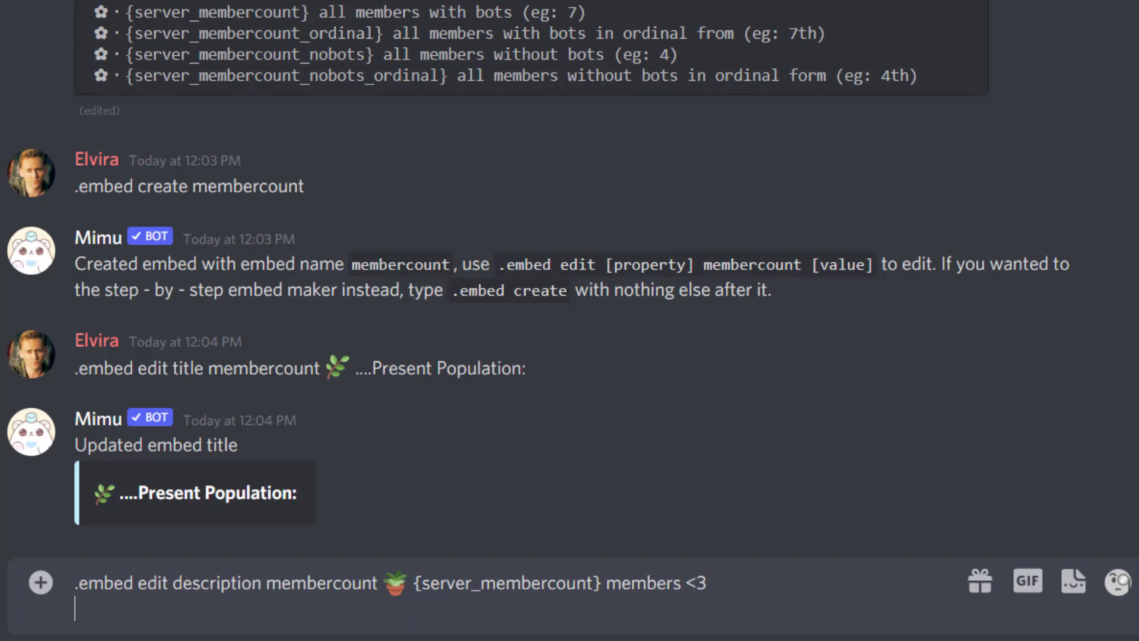
pyautogui.write('.....TYSM for being')
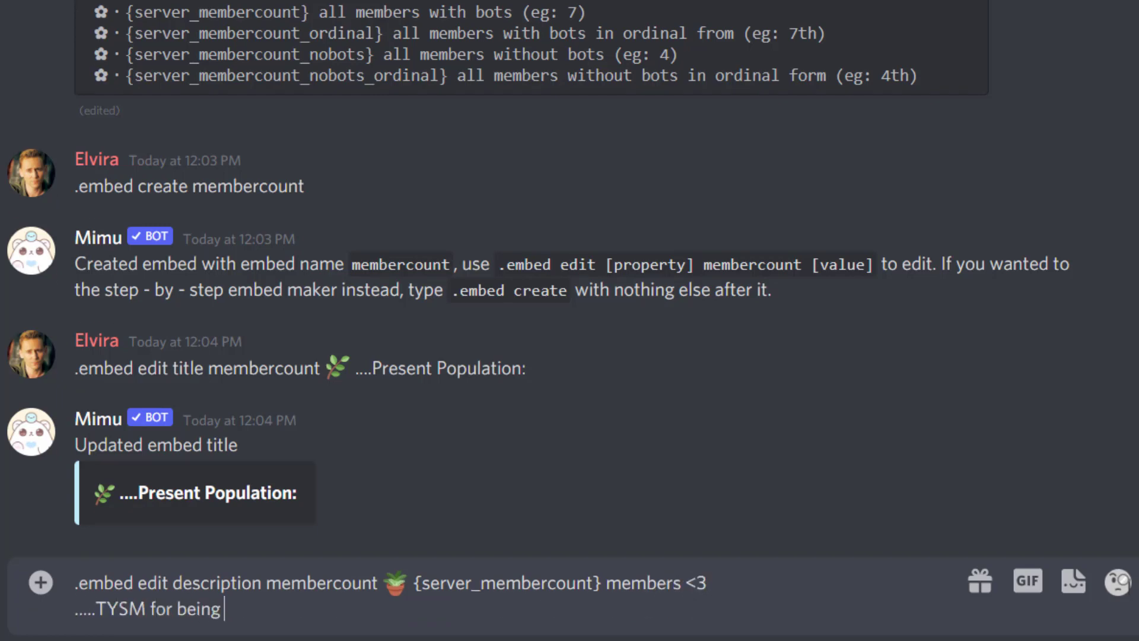
pyautogui.write(' a part of our familt')
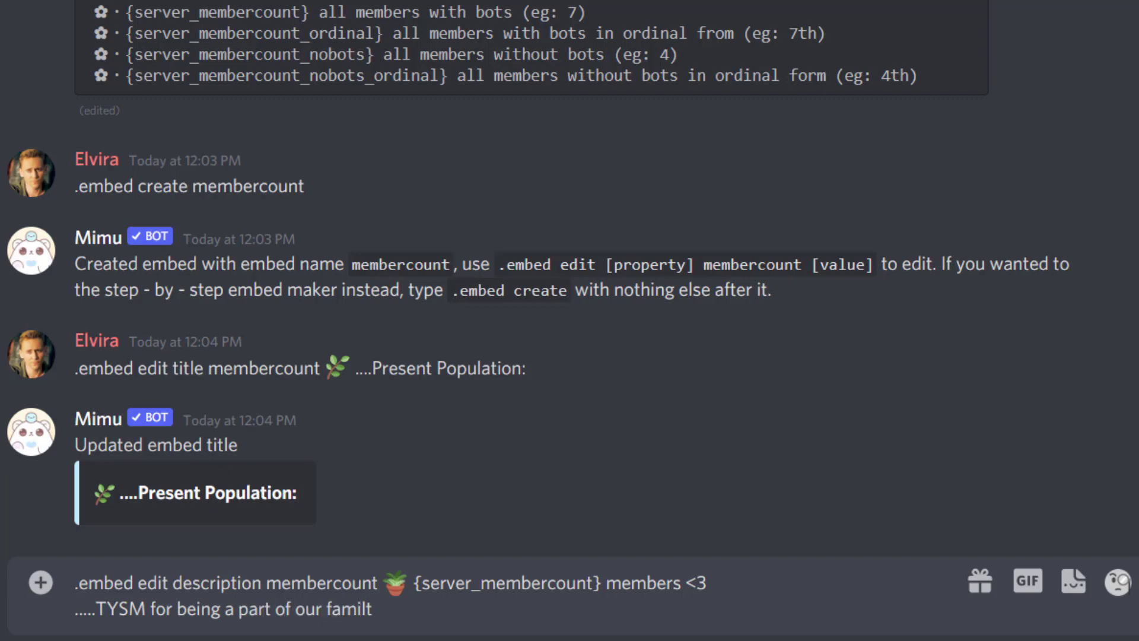
pyautogui.press('Return')
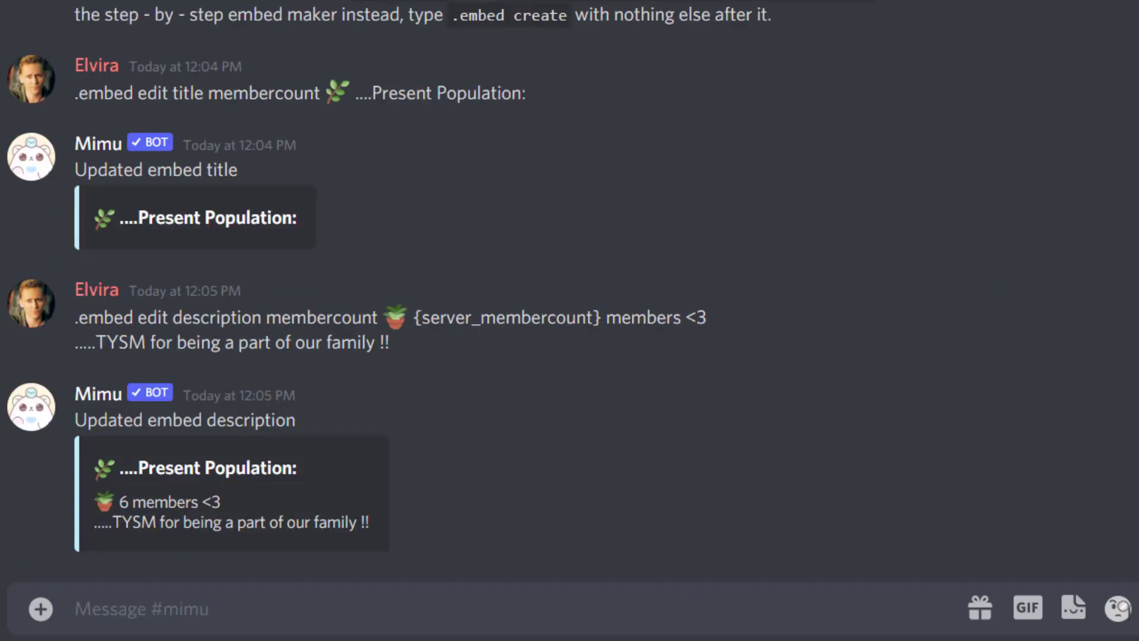
# Step: Set the colour of the membercount embed to #c2f7bd with the ".embed edit color" command
pyautogui.write('.embed edit')
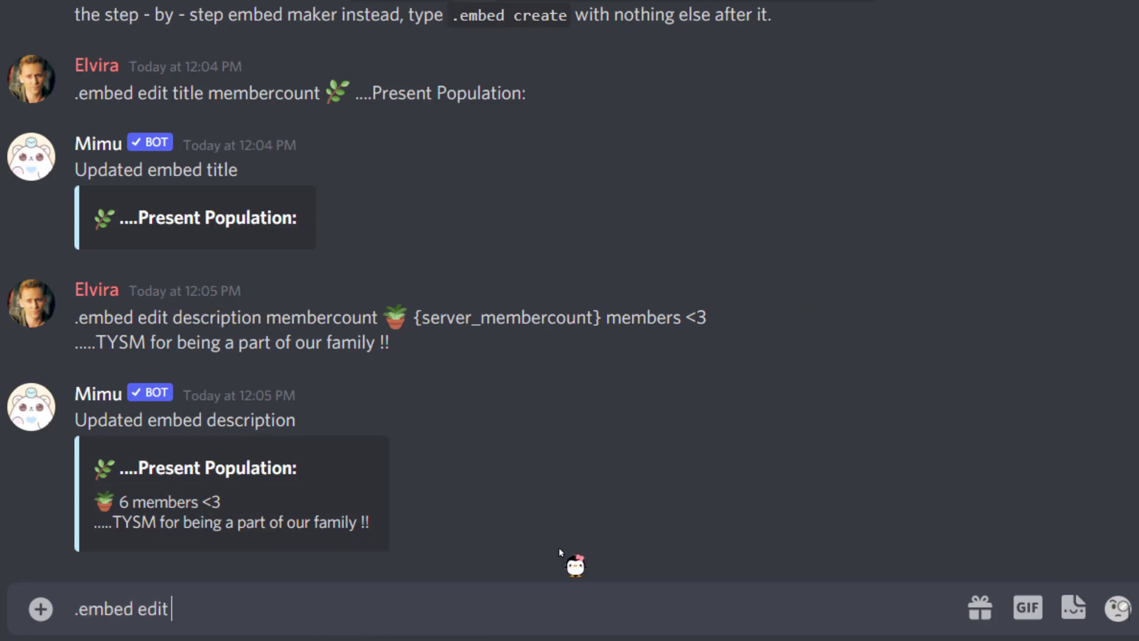
pyautogui.write(' color membercount')
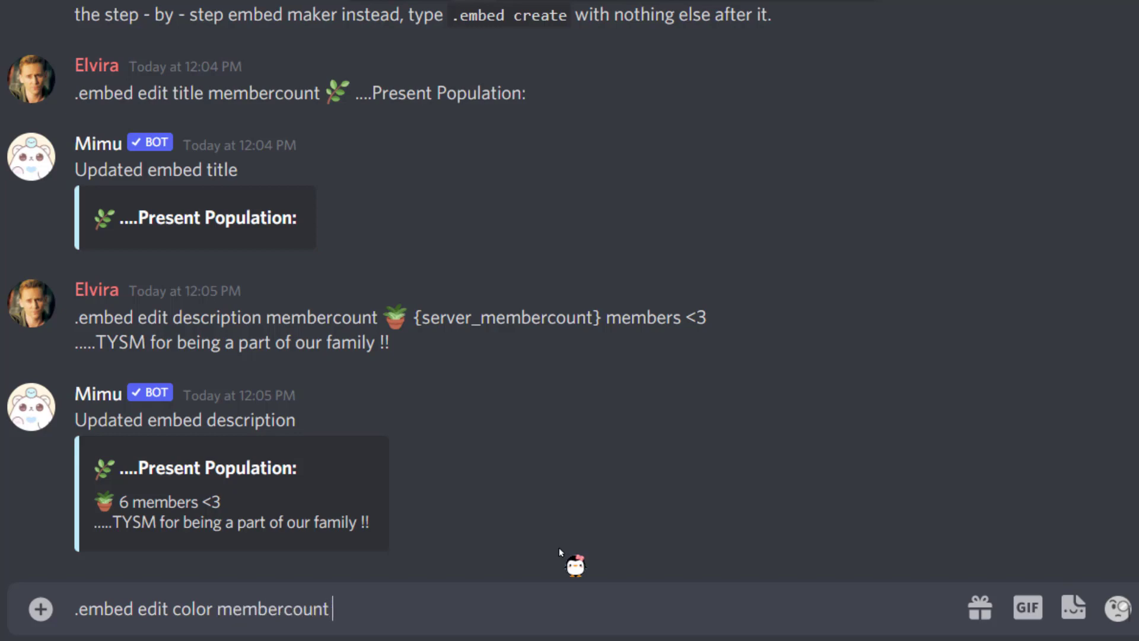
pyautogui.write(' #c2f7bd')
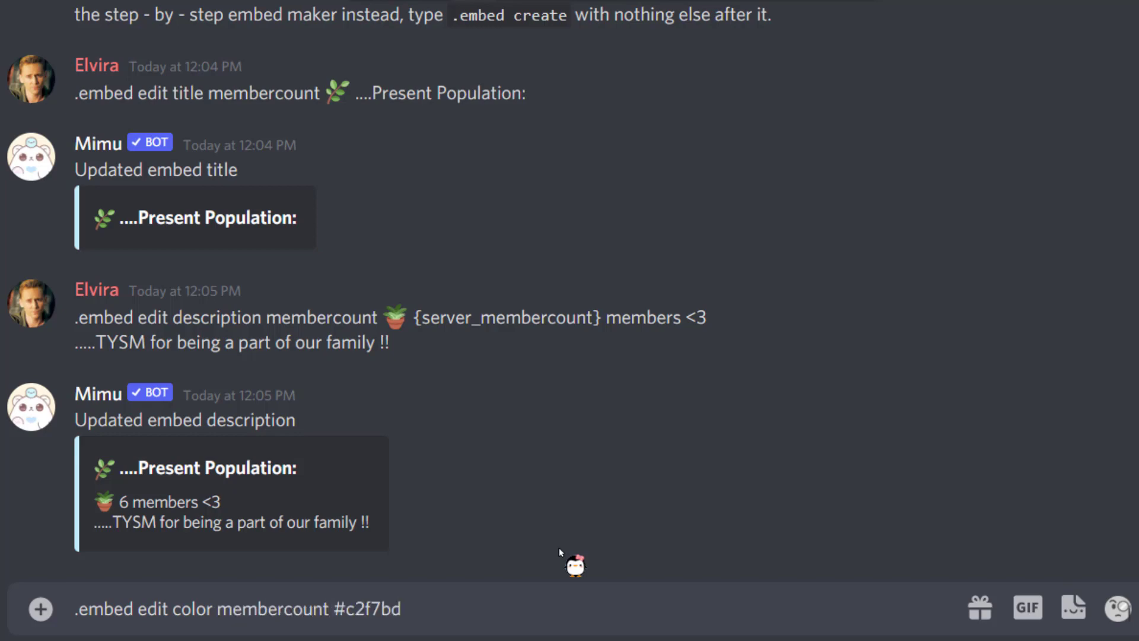
pyautogui.press('Return')
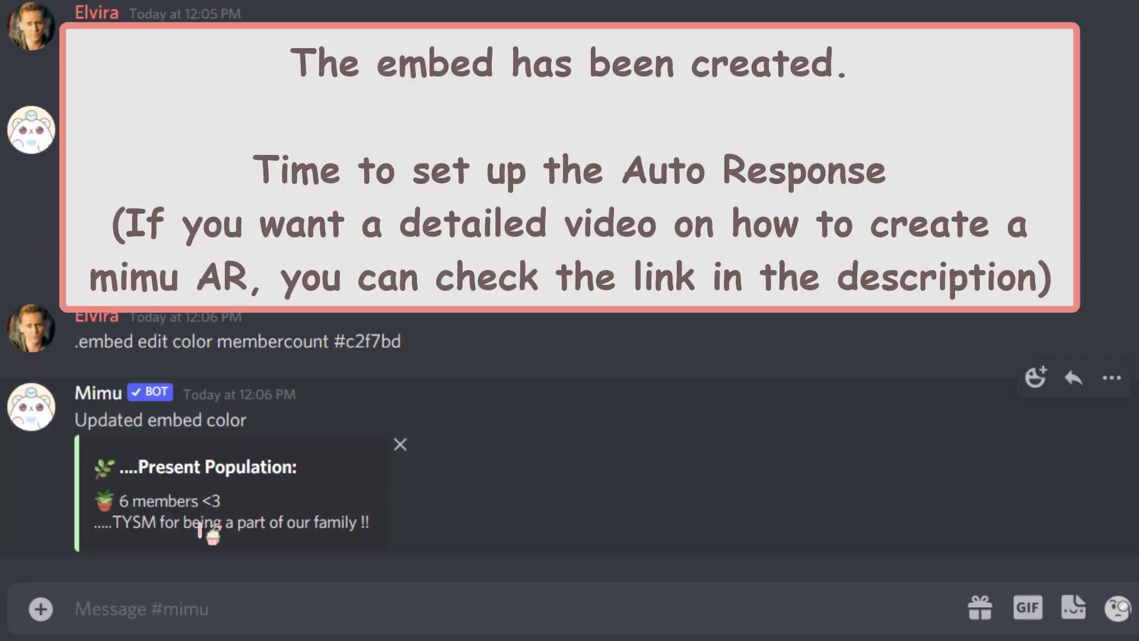
# Step: Add an autoresponder by sending ".ar add membercount | {embed: membercount}" and review its settings
pyautogui.write('.ar')
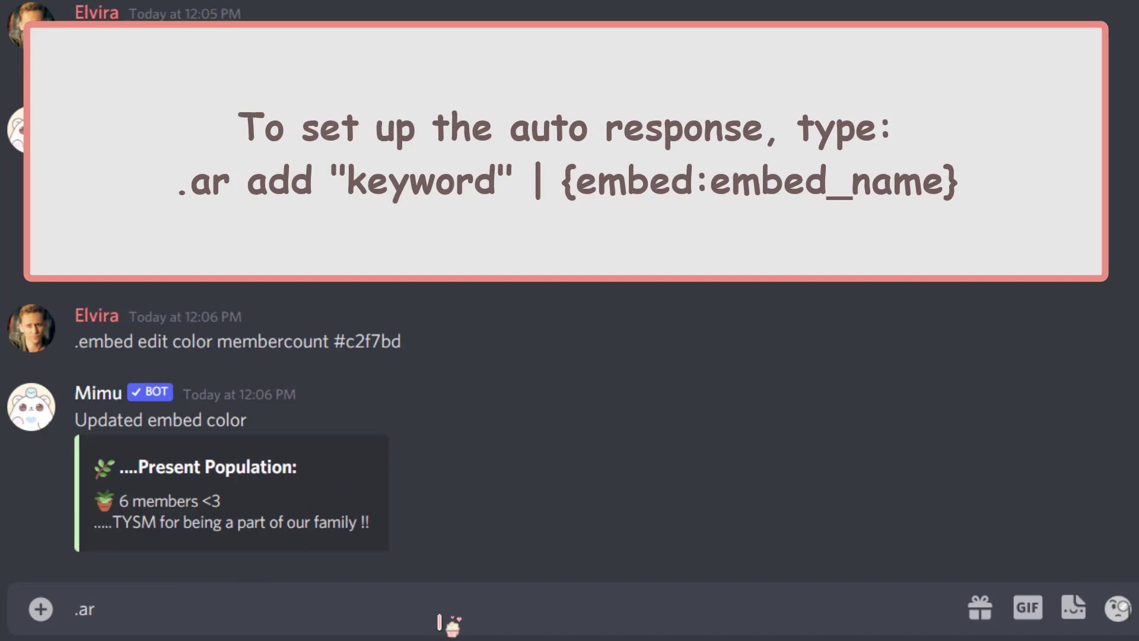
pyautogui.write(' add mem')
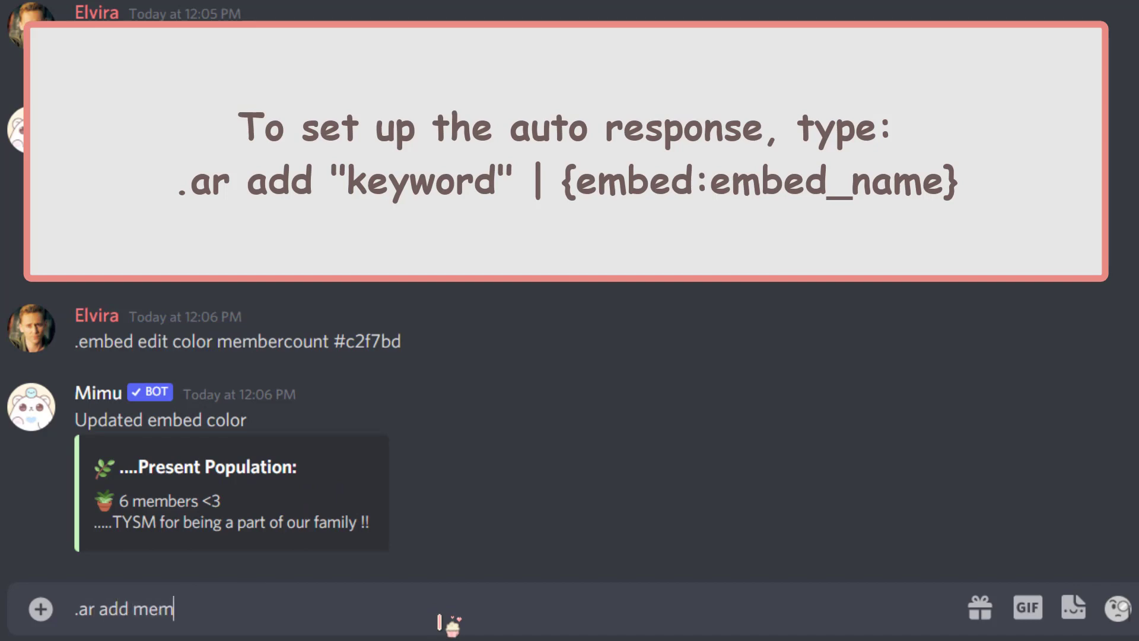
pyautogui.write('bercount')
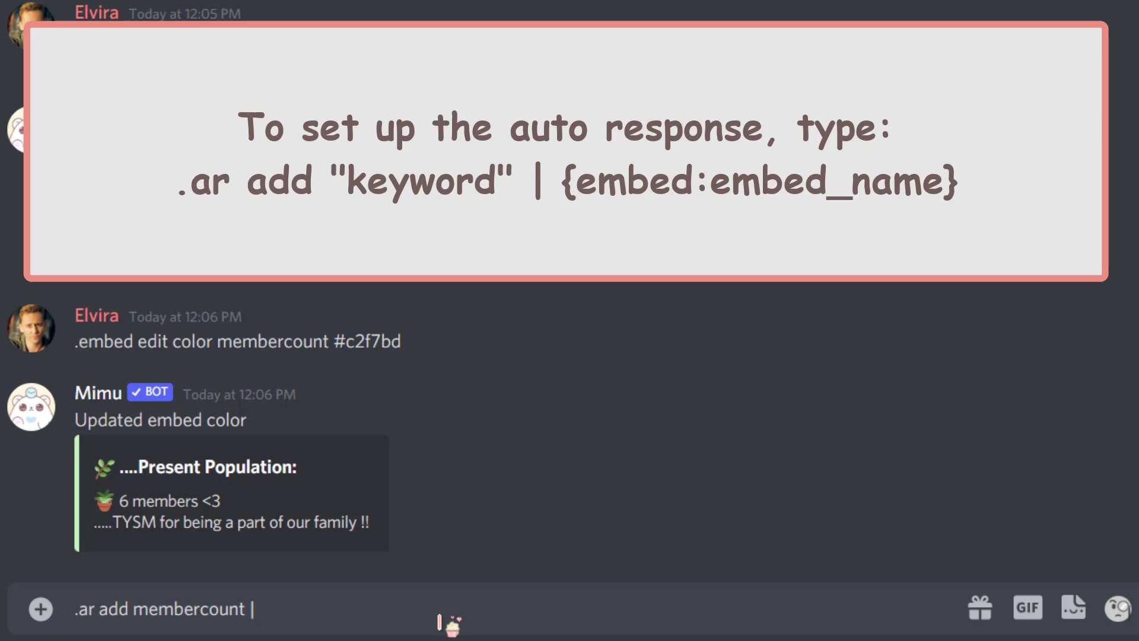
pyautogui.write('| {embed: member')
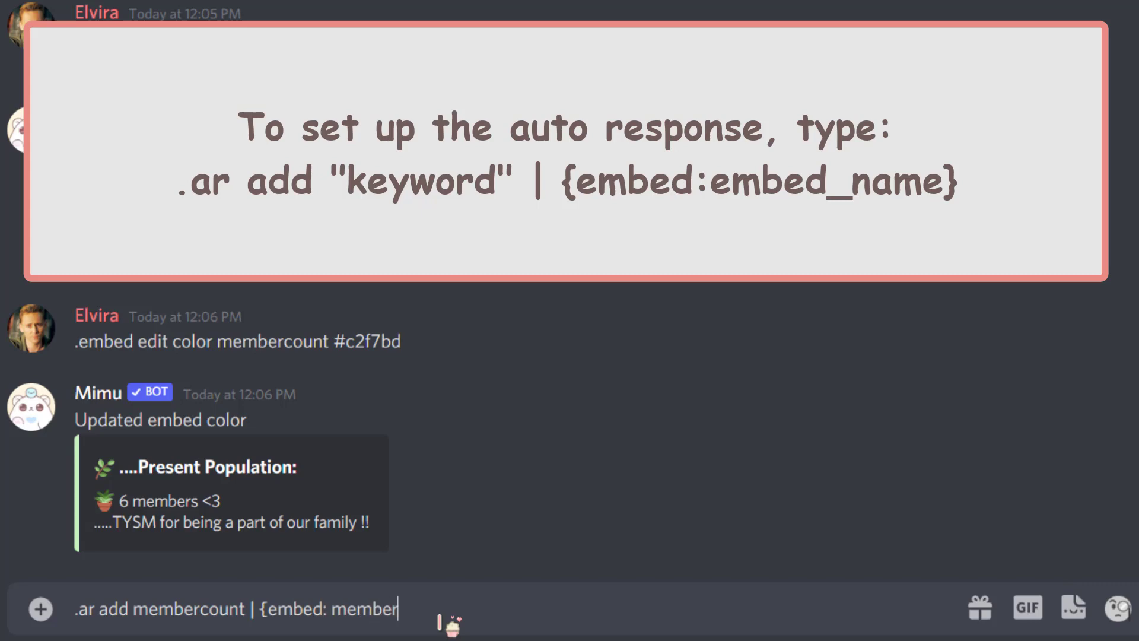
pyautogui.write('count')
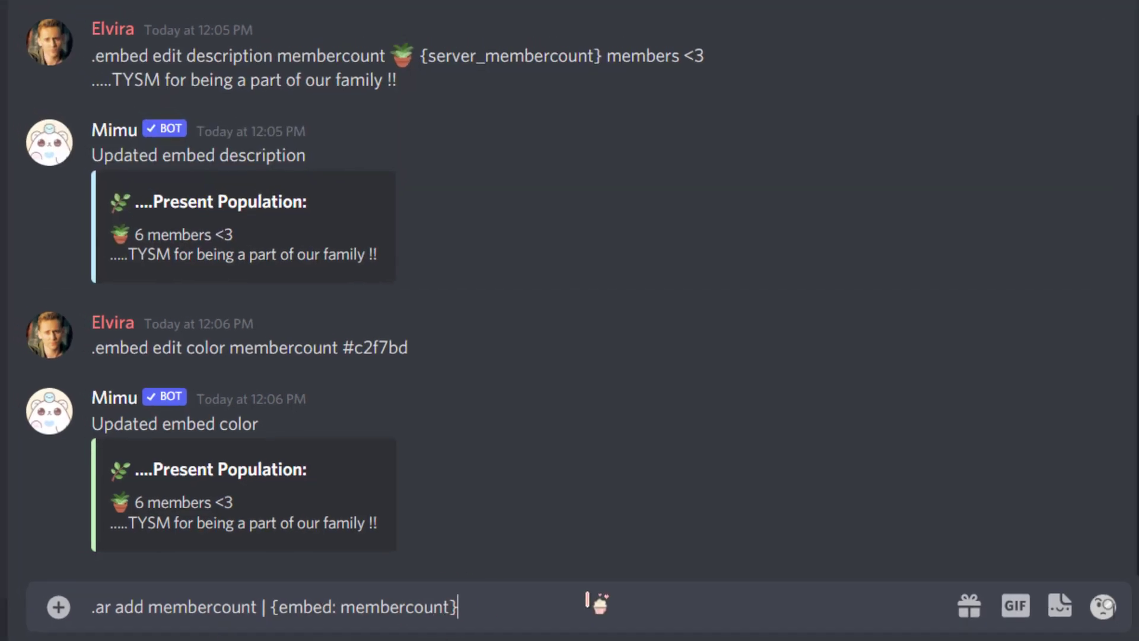
pyautogui.press('Return')
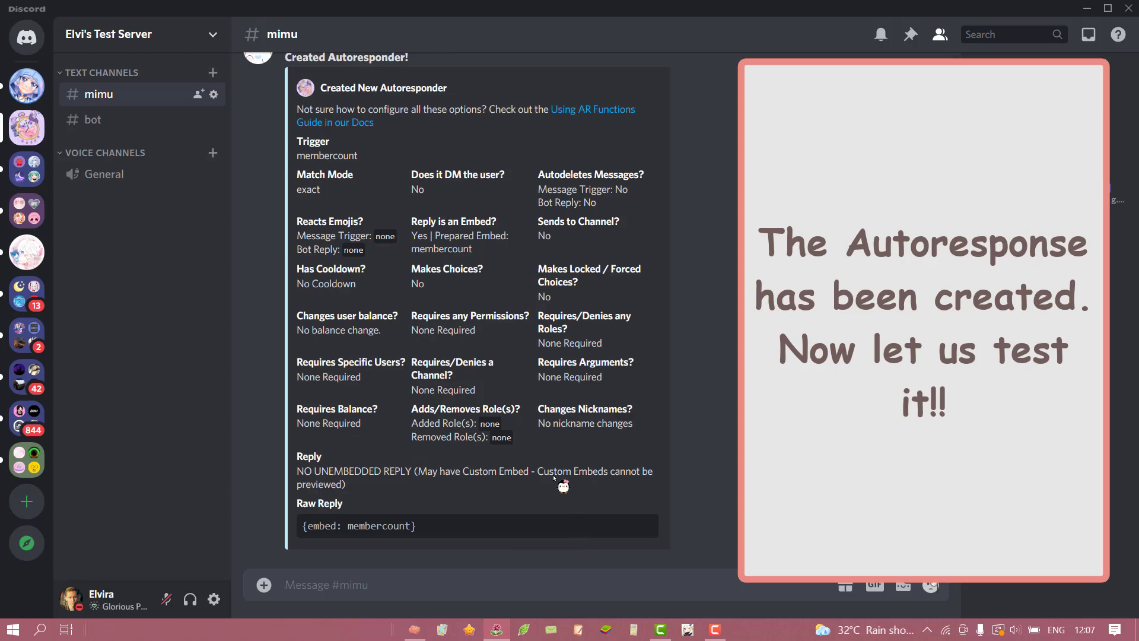
pyautogui.scroll(3, 557, 474)
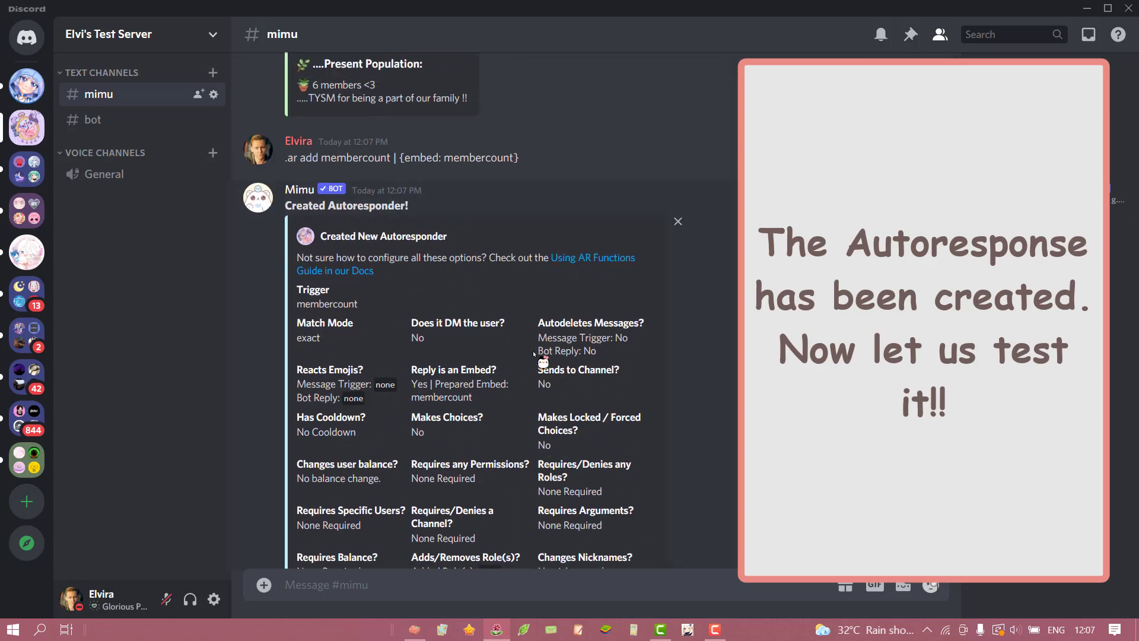
pyautogui.scroll(-3, 543, 365)
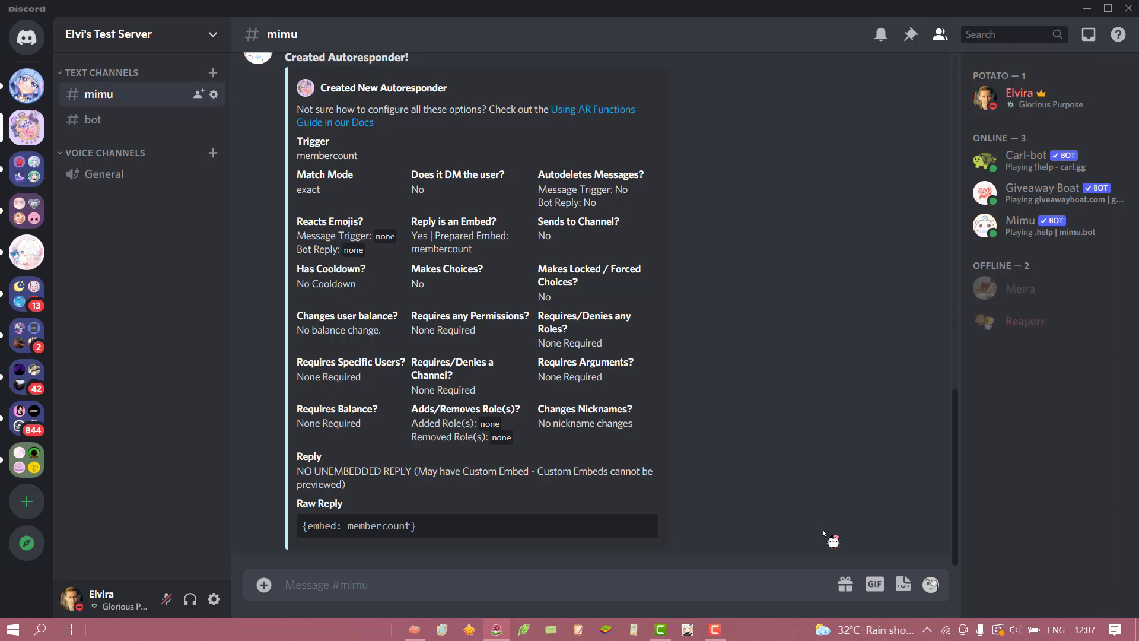
# Step: Send "membercount" in the mimu channel to test the new autoresponder
pyautogui.write('membercount')
pyautogui.press('Return')
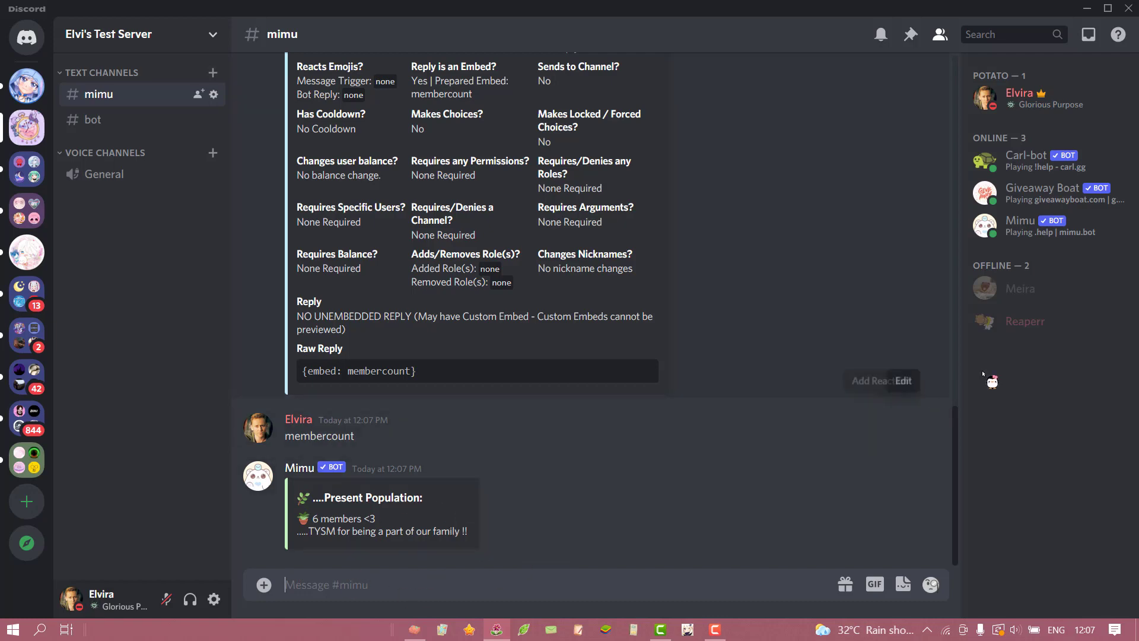
# Step: Kick the first offline member from the test server and send "membercount" again to test the updated count
pyautogui.rightClick(1017, 300)
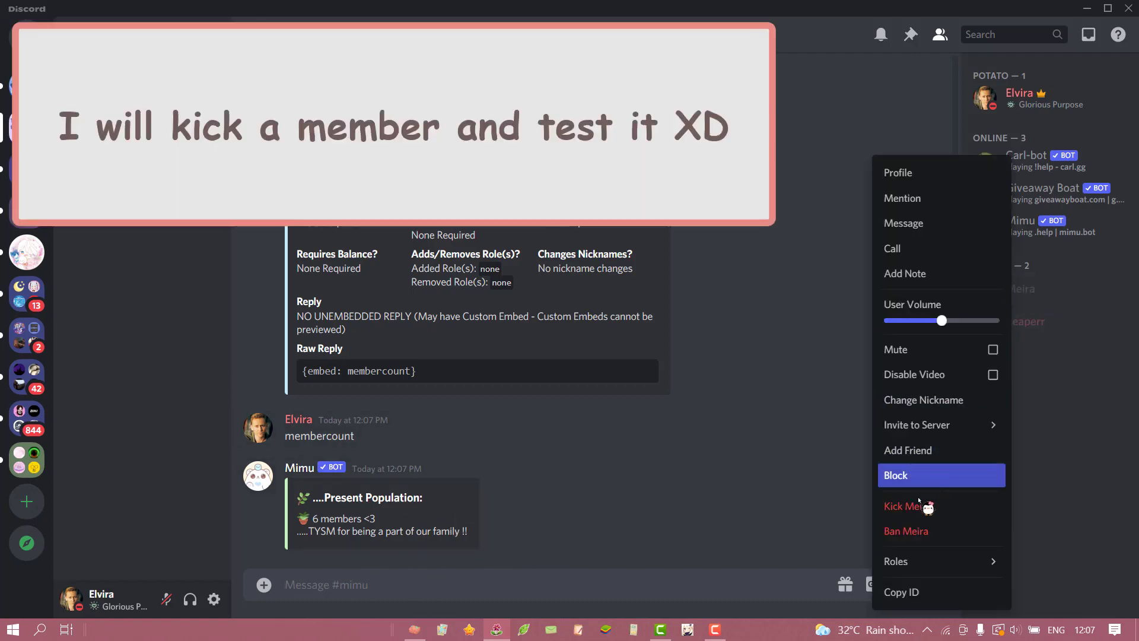
pyautogui.click(919, 506)
pyautogui.click(694, 408)
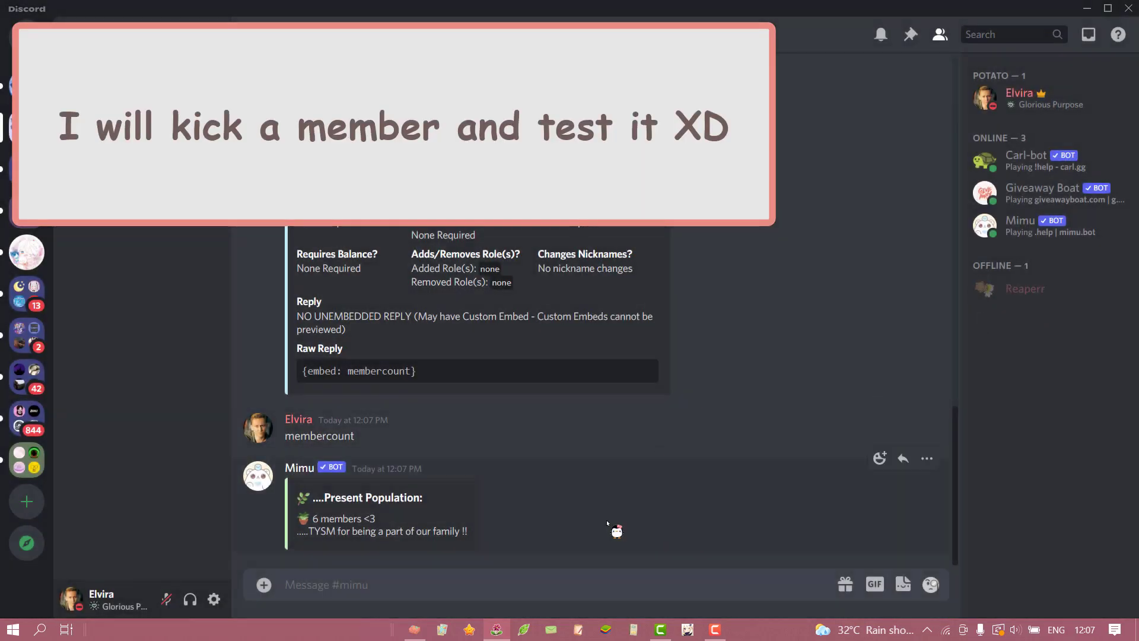
pyautogui.write('membercount')
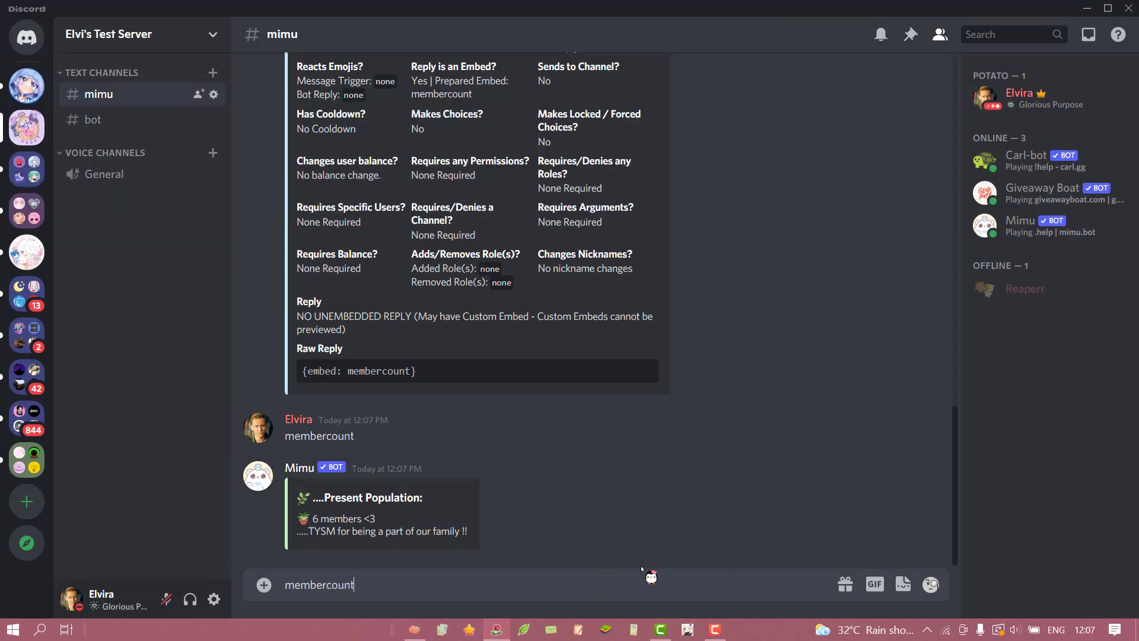
pyautogui.press('Return')
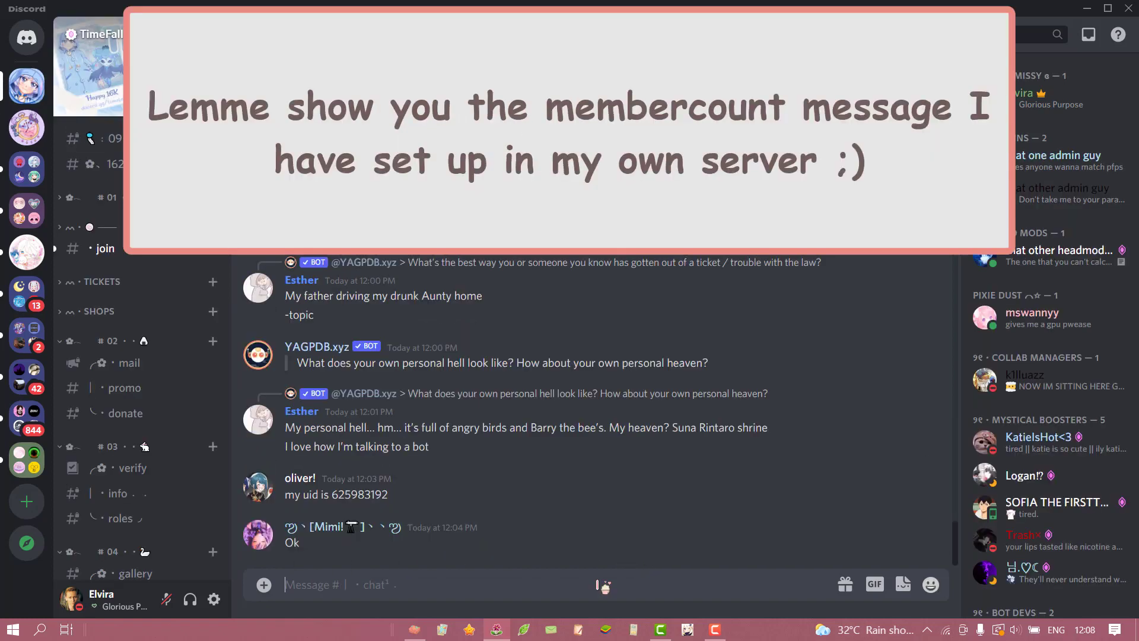
# Step: Switch to the TimeFall server's chat channel and send "timefallians" to trigger its own member count embed
pyautogui.write('timefallians')
pyautogui.press('Return')
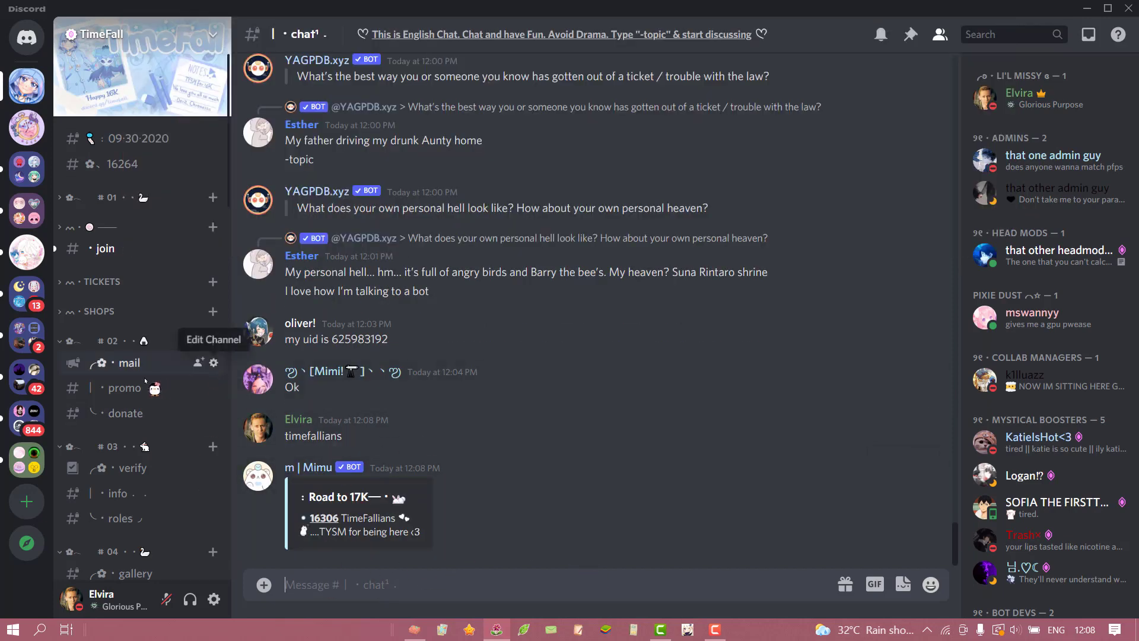
# Step: Browse the TimeFall server's mail, promo, info and roles channels, reading through the info and roles posts
pyautogui.click(150, 368)
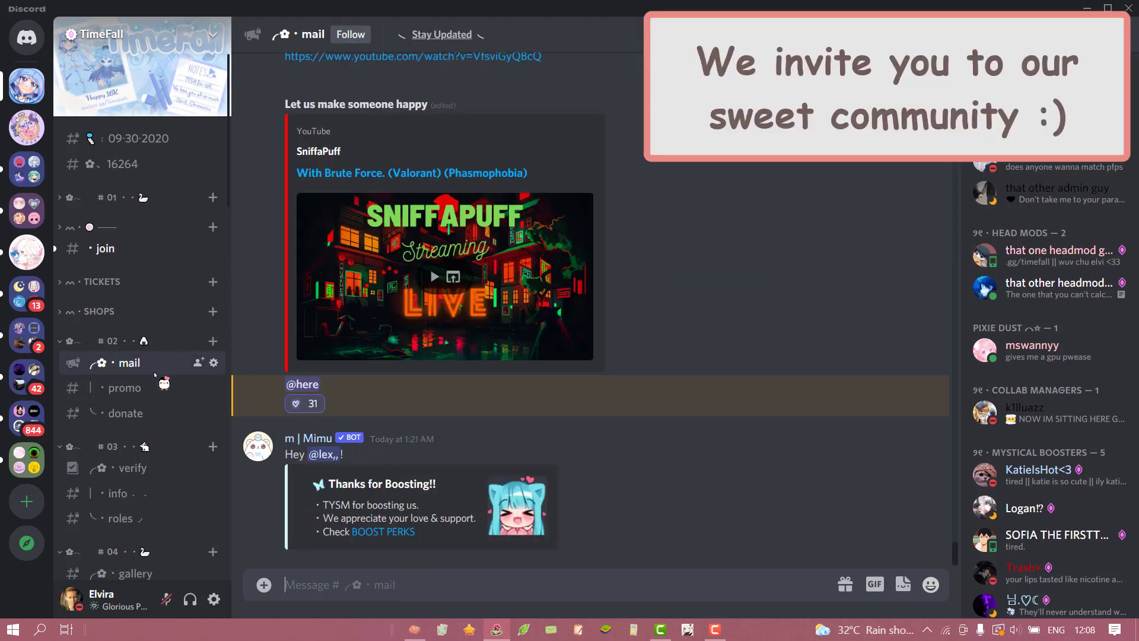
pyautogui.click(147, 395)
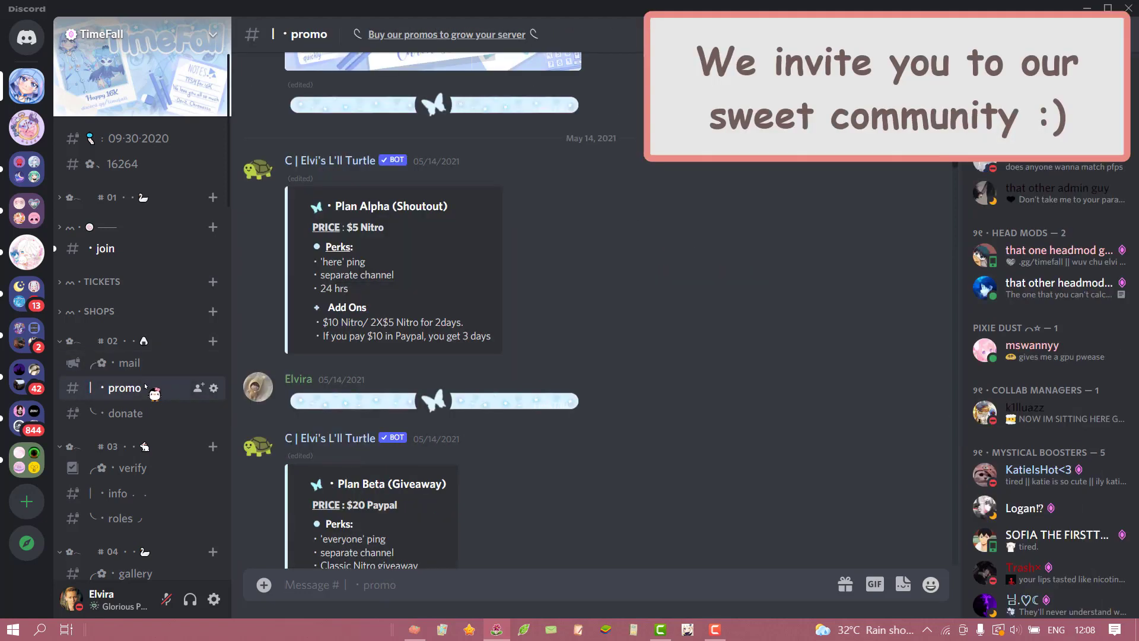
pyautogui.scroll(-2, 153, 344)
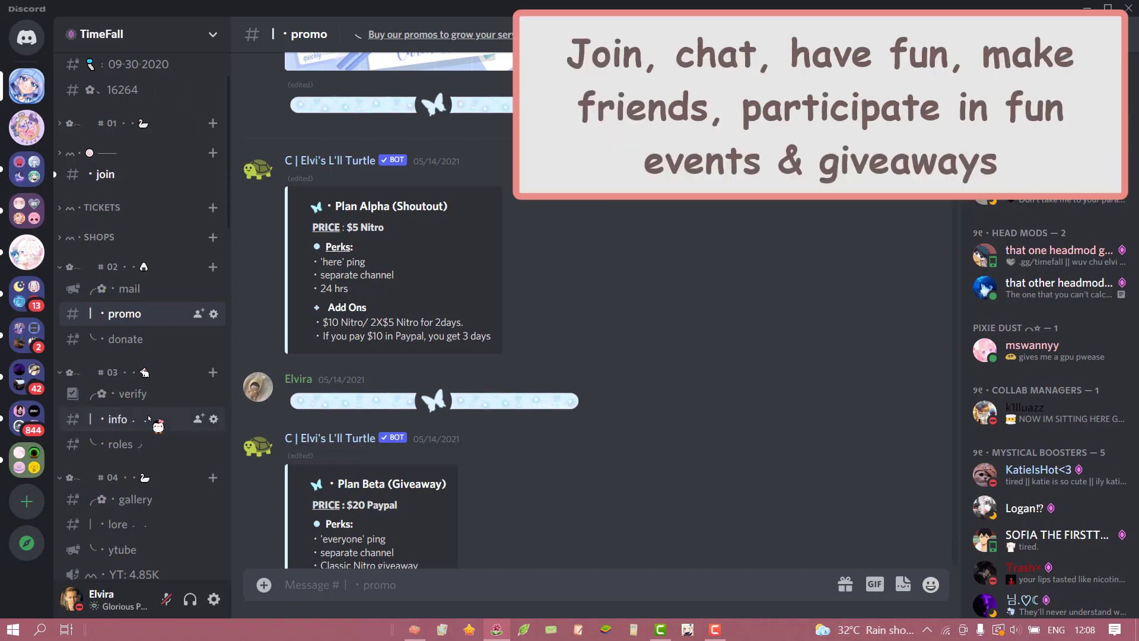
pyautogui.click(147, 418)
pyautogui.scroll(-4, 384, 436)
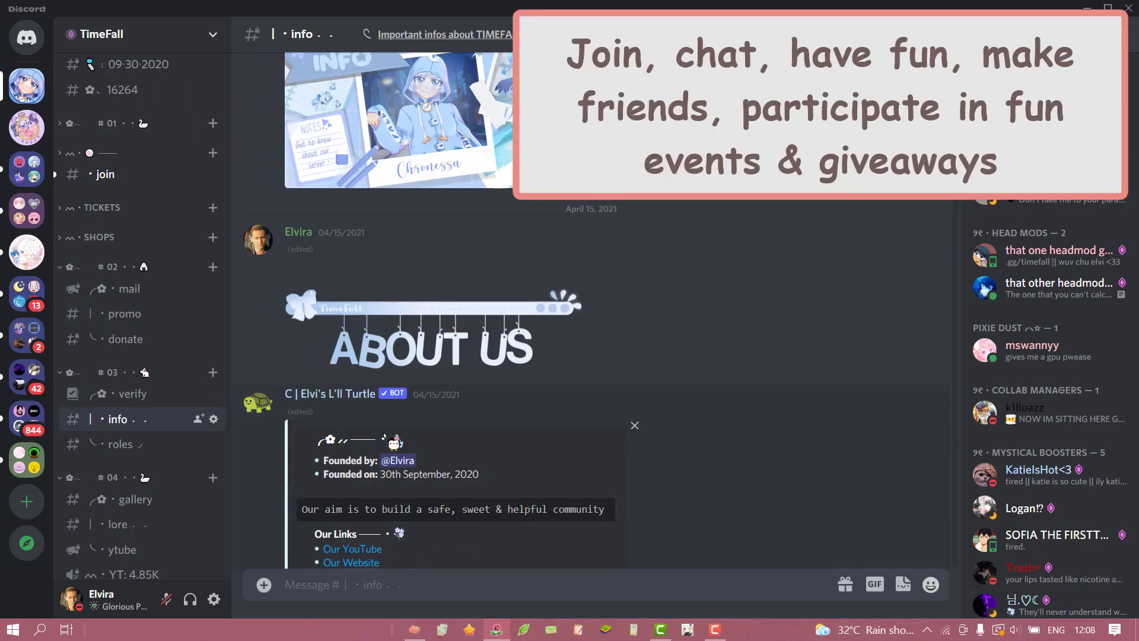
pyautogui.scroll(-12, 384, 436)
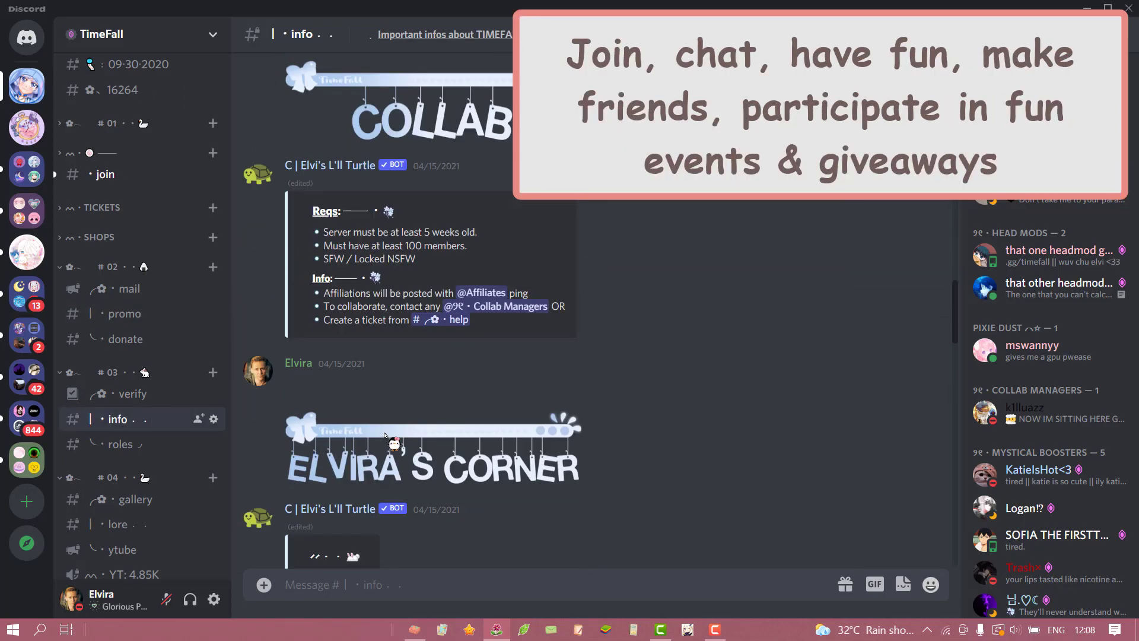
pyautogui.scroll(-10, 384, 435)
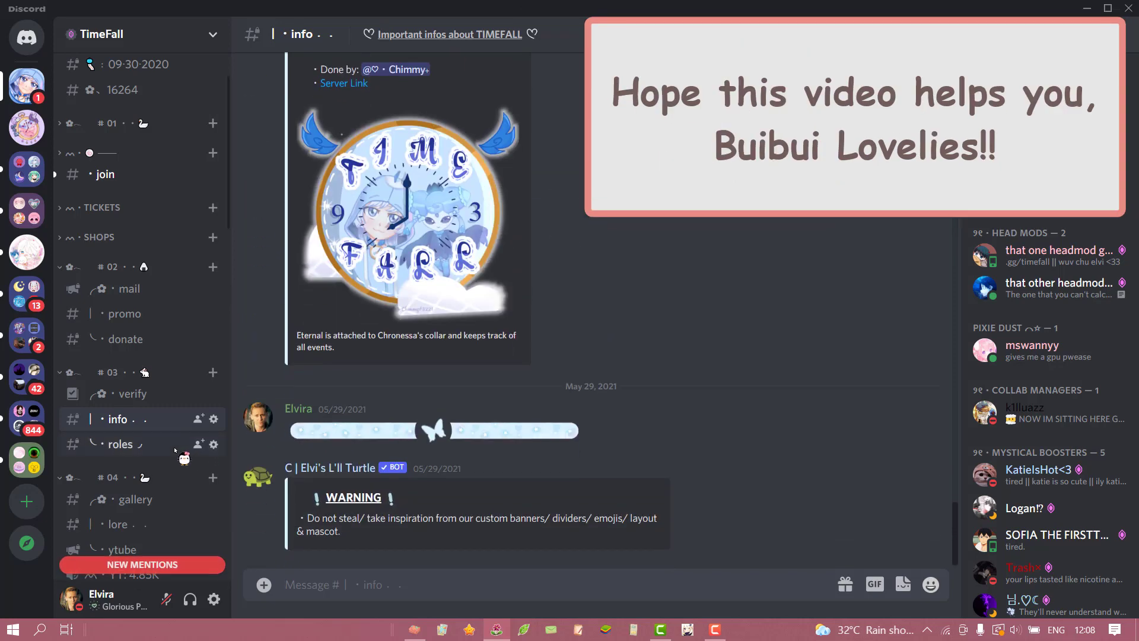
pyautogui.click(175, 451)
pyautogui.scroll(15, 646, 396)
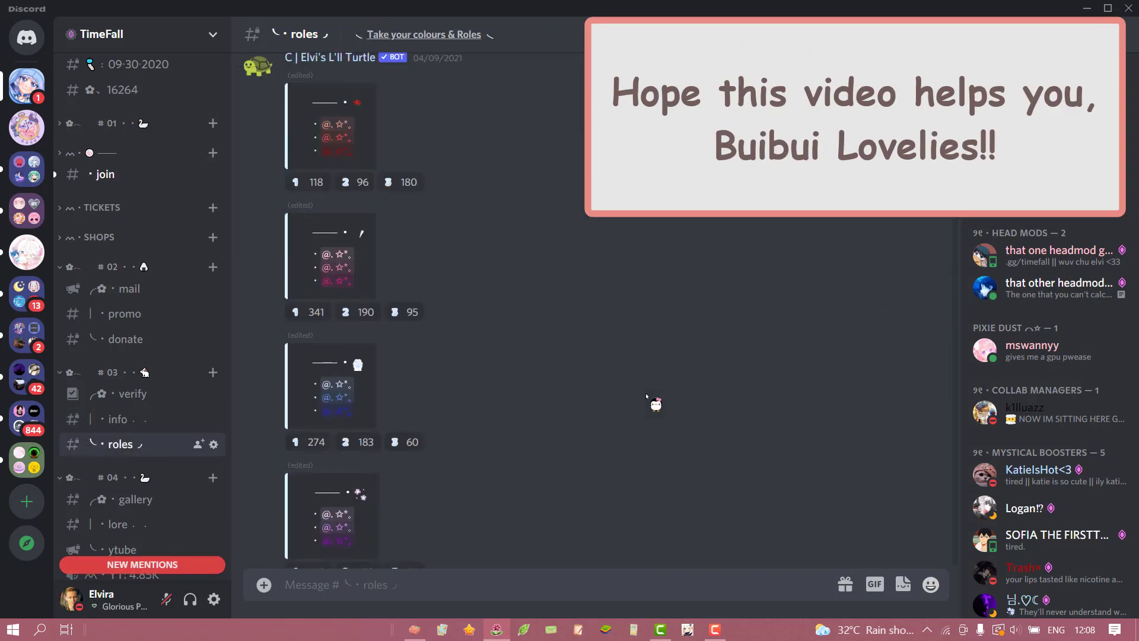